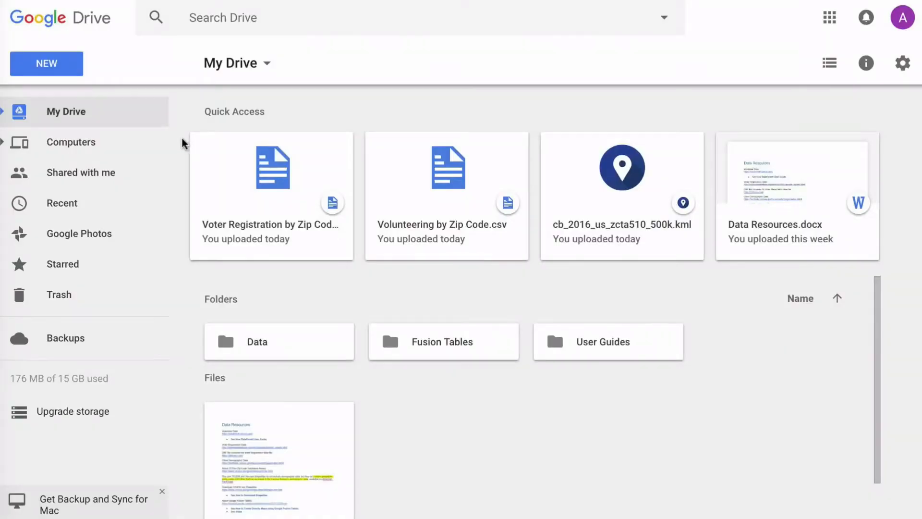
# Create a new Google Fusion Tables file from My Drive.
pyautogui.click(58, 64)
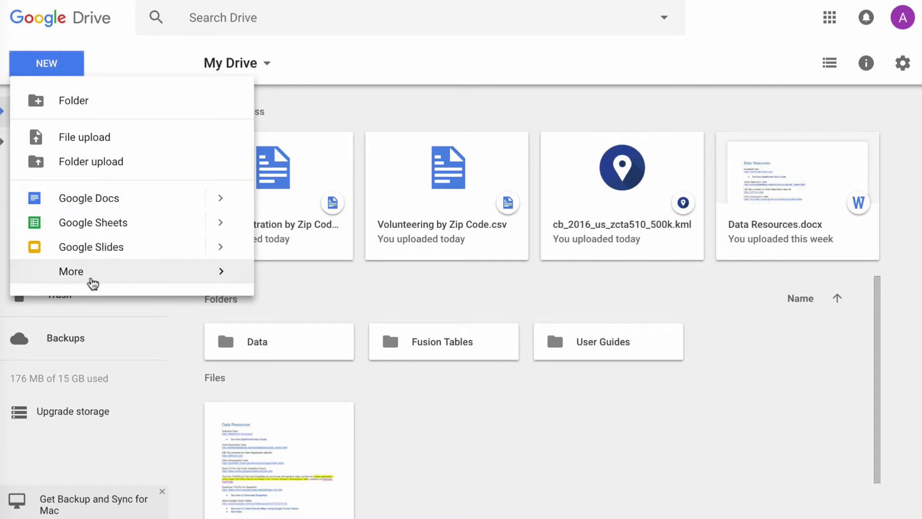
pyautogui.moveTo(92, 281)
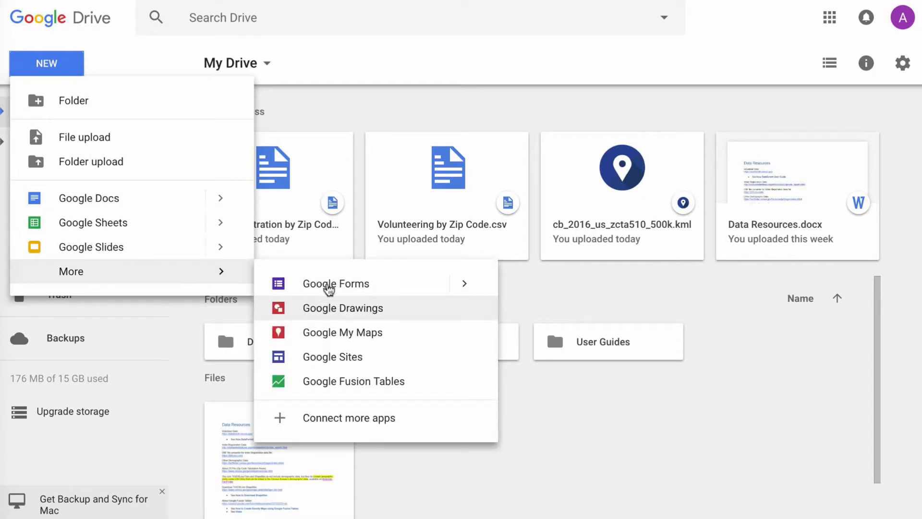
pyautogui.click(353, 379)
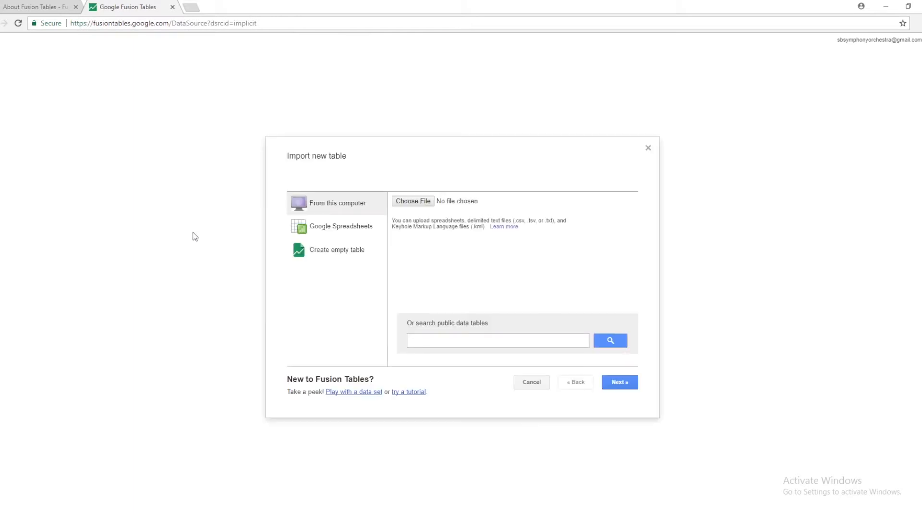
# Import cb_2016_us_zcta510_500k.kml from the computer as a new table, with column names in row 1 and the default table details.
pyautogui.click(409, 202)
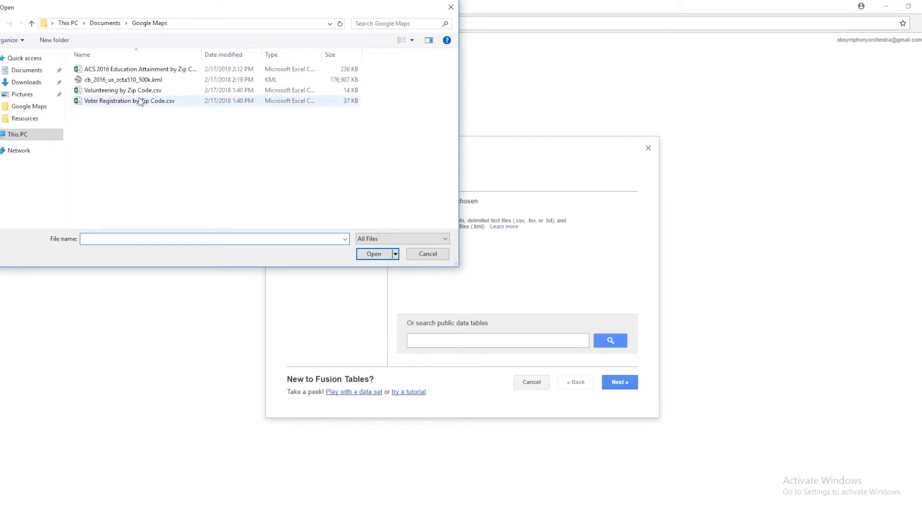
pyautogui.click(137, 85)
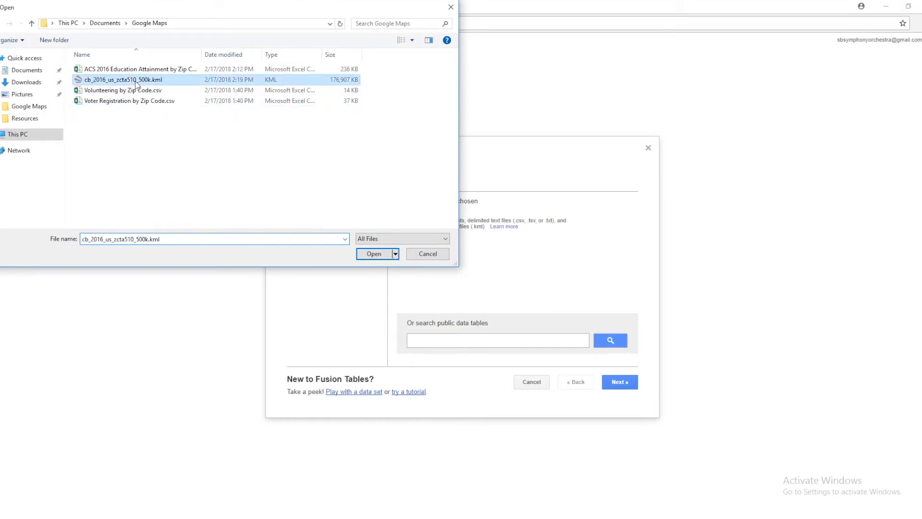
pyautogui.click(373, 253)
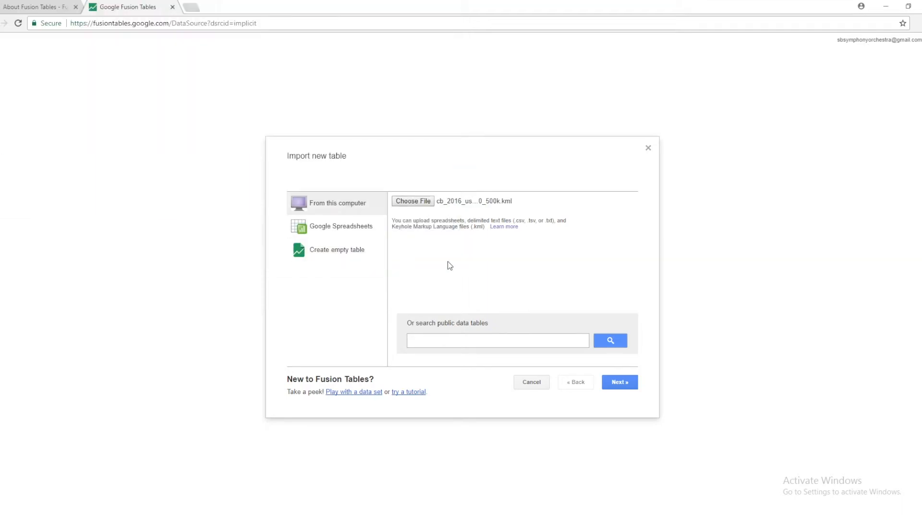
pyautogui.click(624, 386)
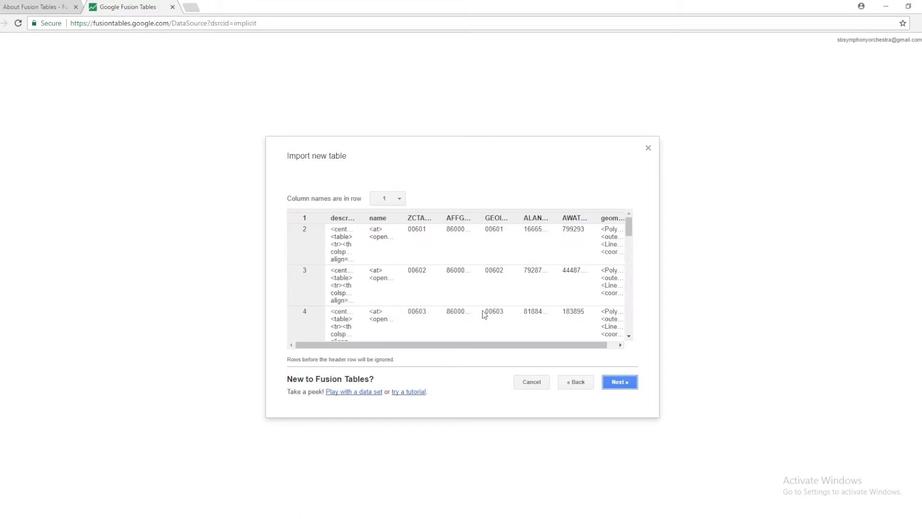
pyautogui.moveTo(482, 345); pyautogui.dragTo(461, 349)
pyautogui.click(620, 383)
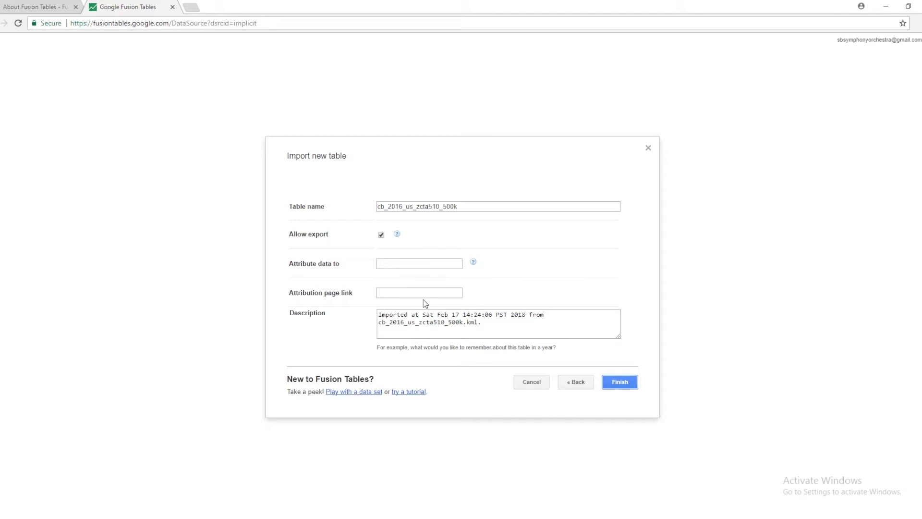
pyautogui.click(615, 382)
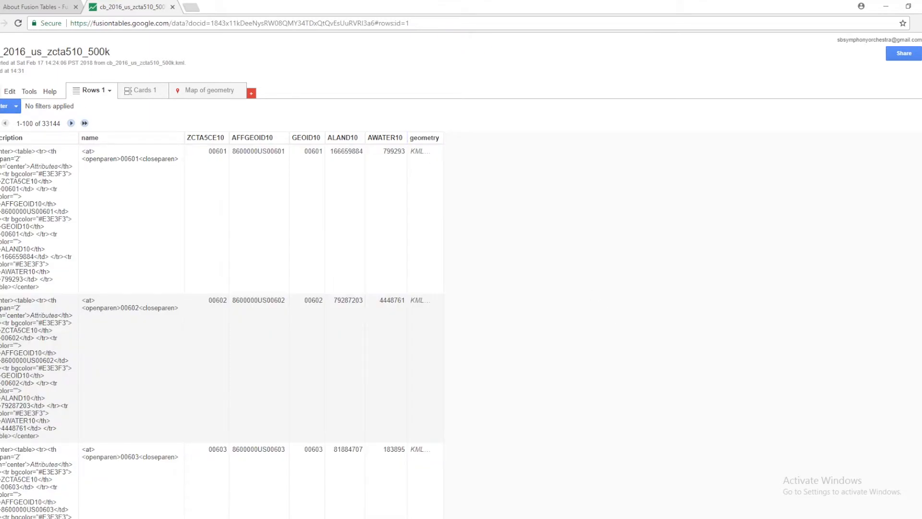
# Import Voter Registration by Zip Code.csv as another new table, comma-separated in UTF-8 with column names in row 1.
pyautogui.click(2, 91)
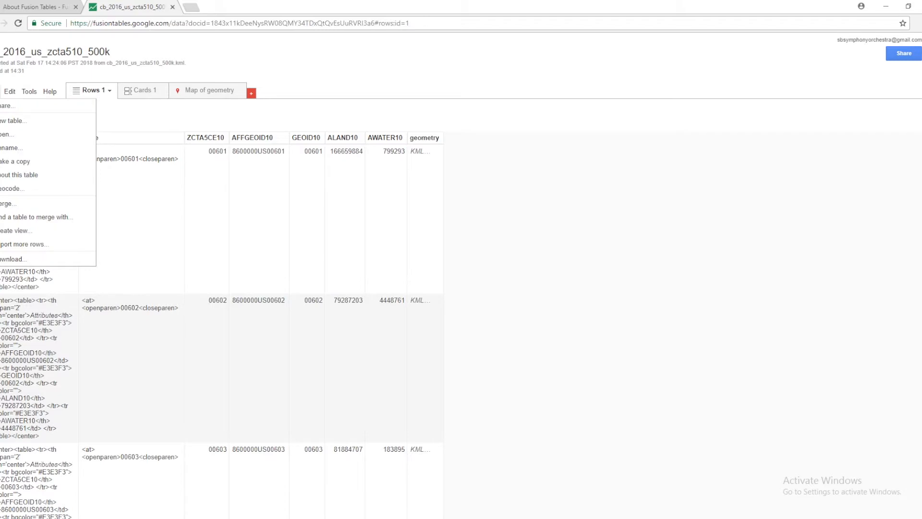
pyautogui.click(6, 122)
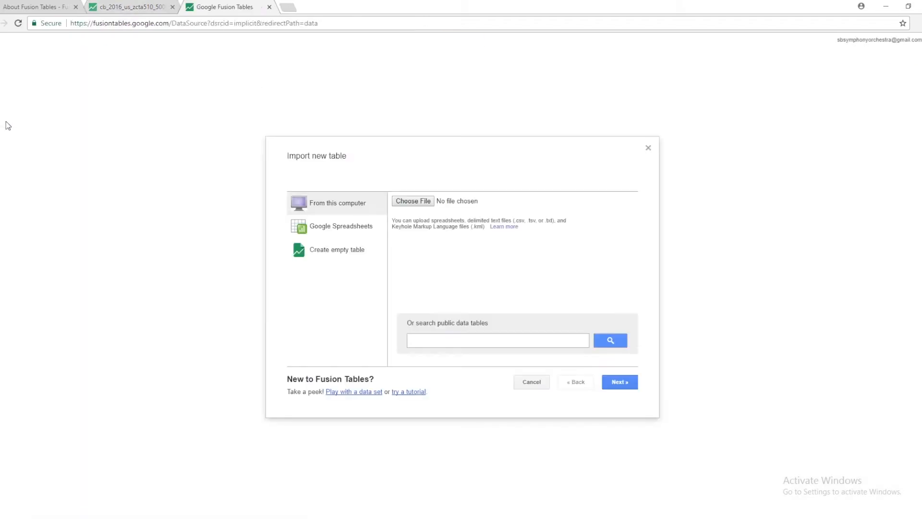
pyautogui.click(422, 209)
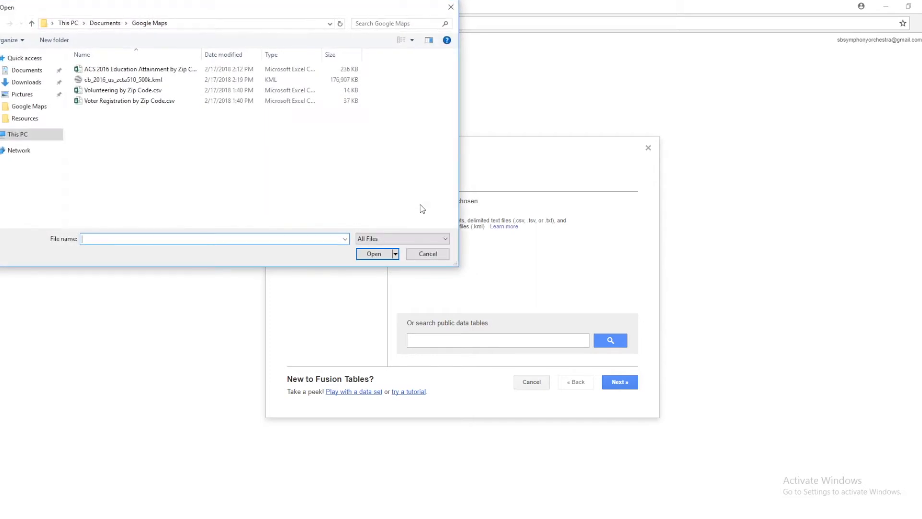
pyautogui.click(140, 102)
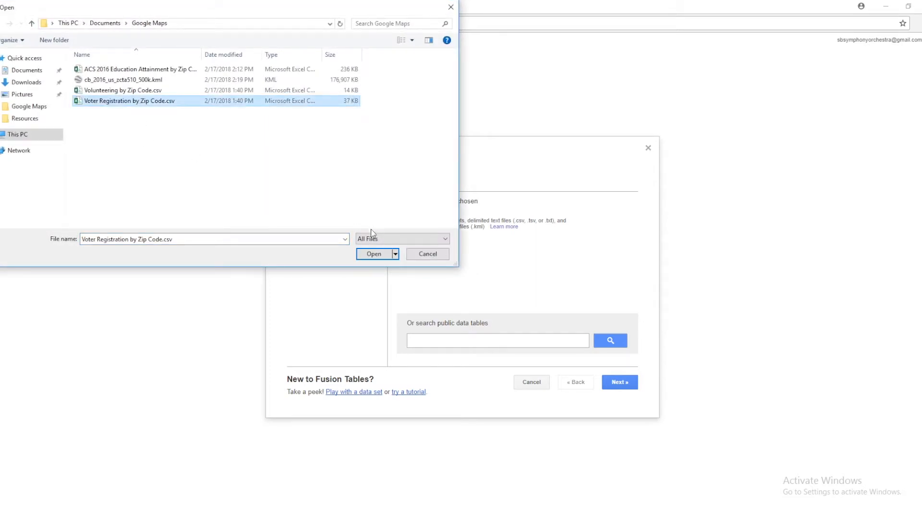
pyautogui.click(368, 255)
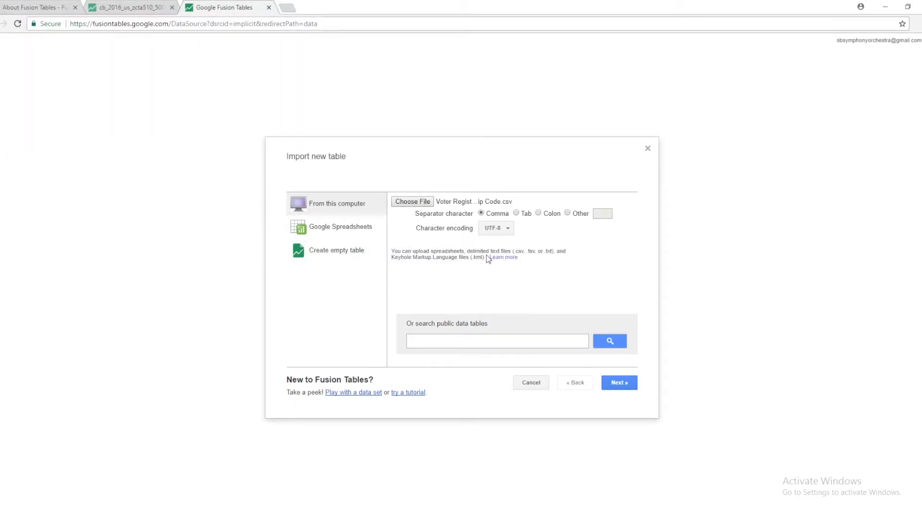
pyautogui.click(618, 382)
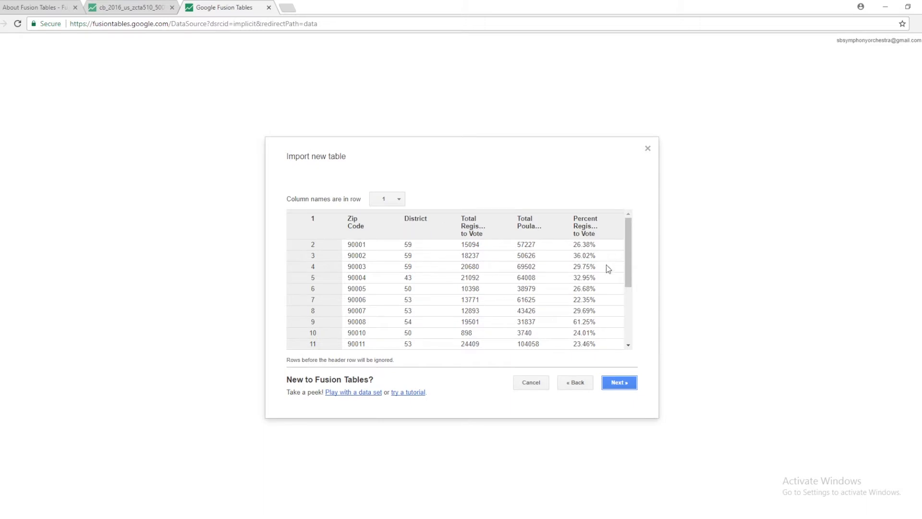
pyautogui.click(626, 389)
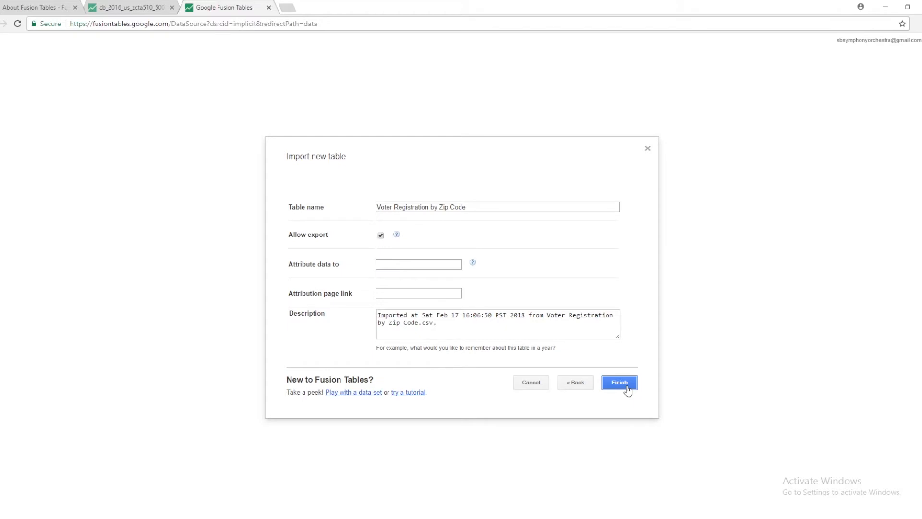
pyautogui.click(627, 389)
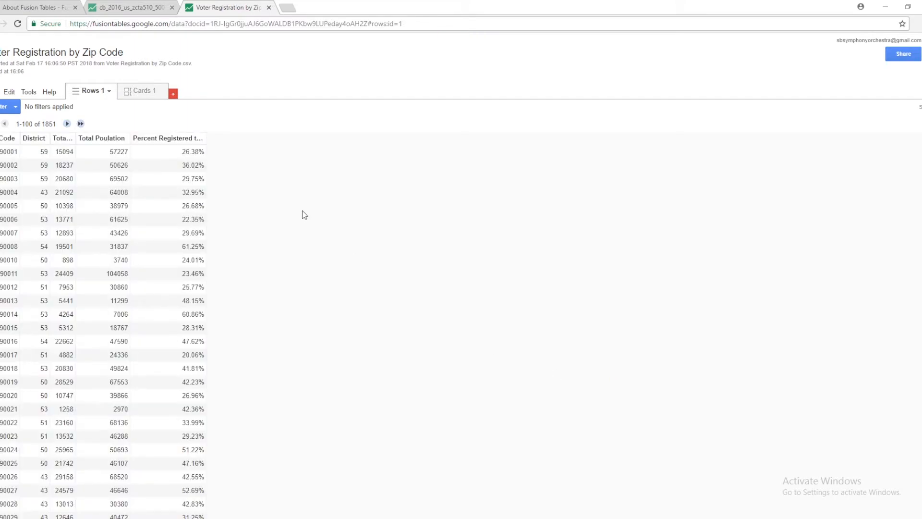
# Merge the voter registration table with cb_2016_us_zcta510_500k, matching Zip Code to GEOID10 and keeping all columns, and open the merged table.
pyautogui.click(1, 91)
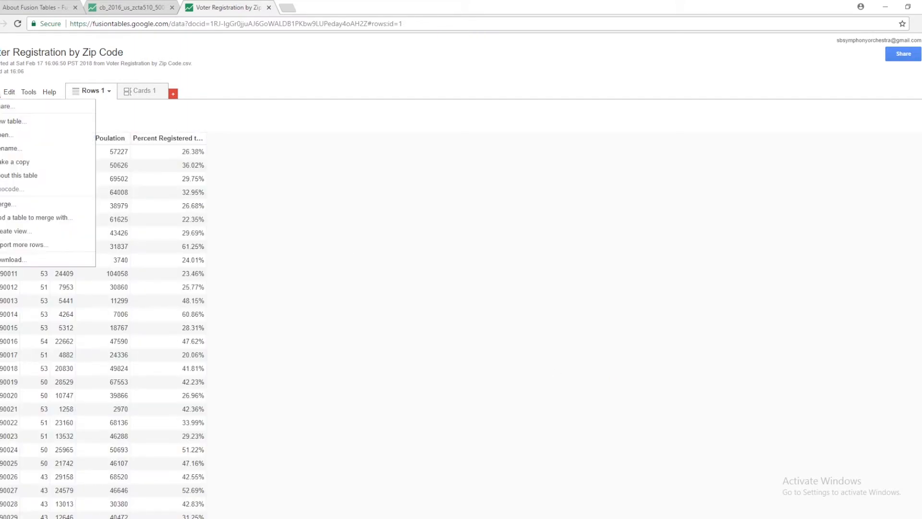
pyautogui.click(18, 205)
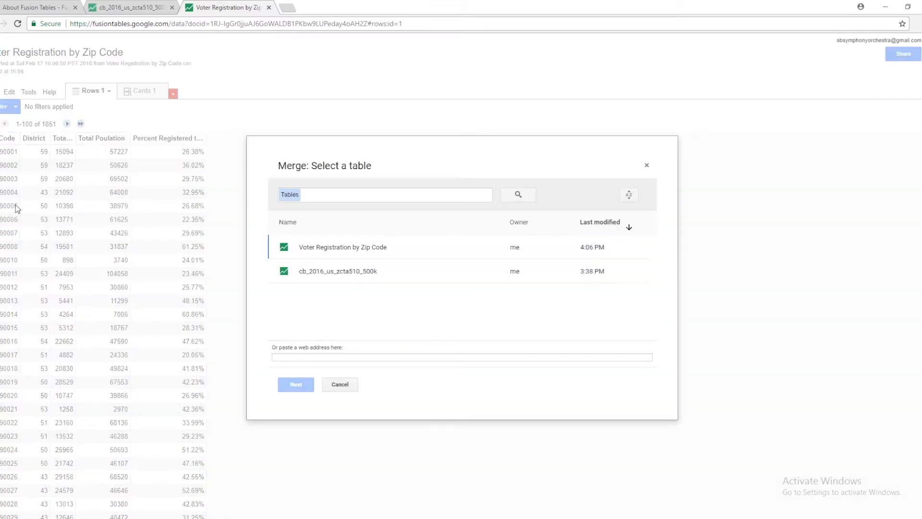
pyautogui.click(311, 276)
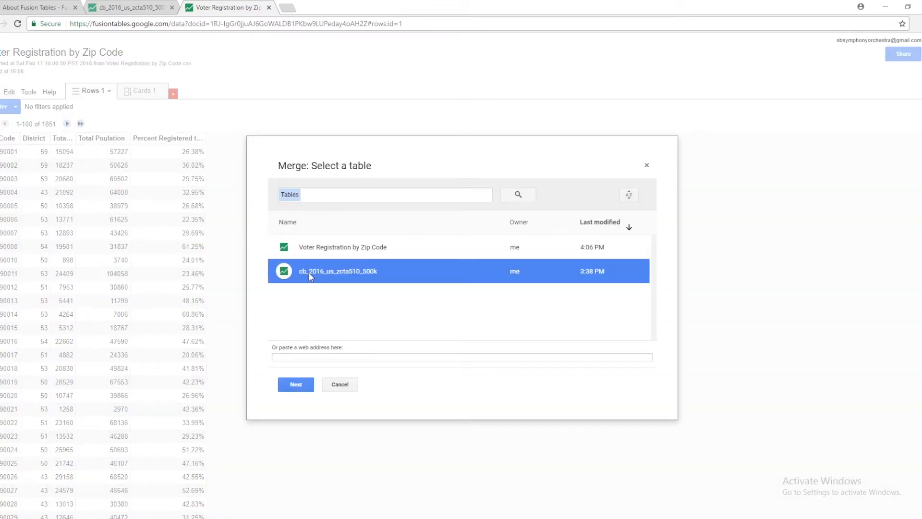
pyautogui.click(297, 386)
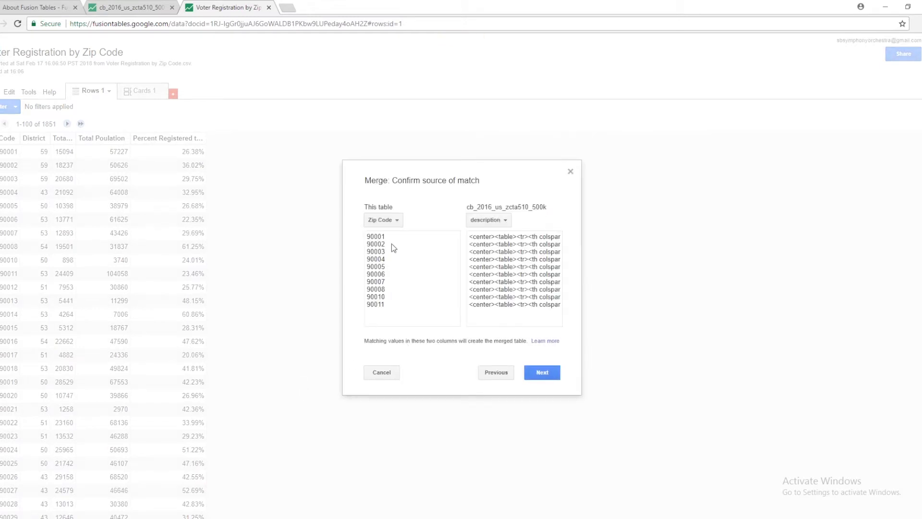
pyautogui.click(489, 222)
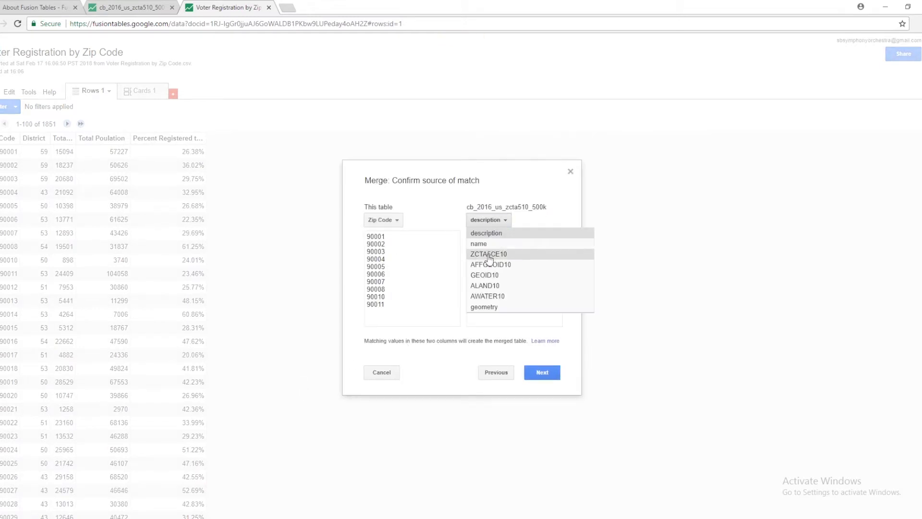
pyautogui.click(486, 277)
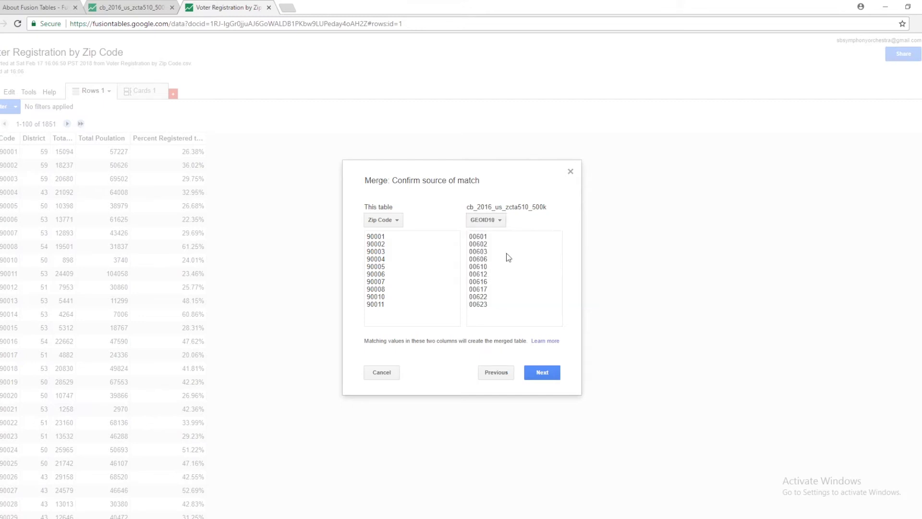
pyautogui.click(544, 379)
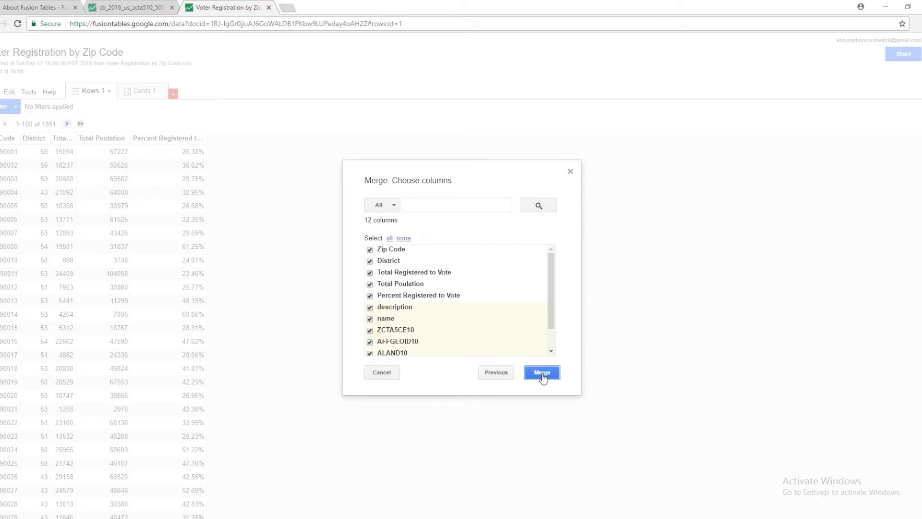
pyautogui.click(542, 373)
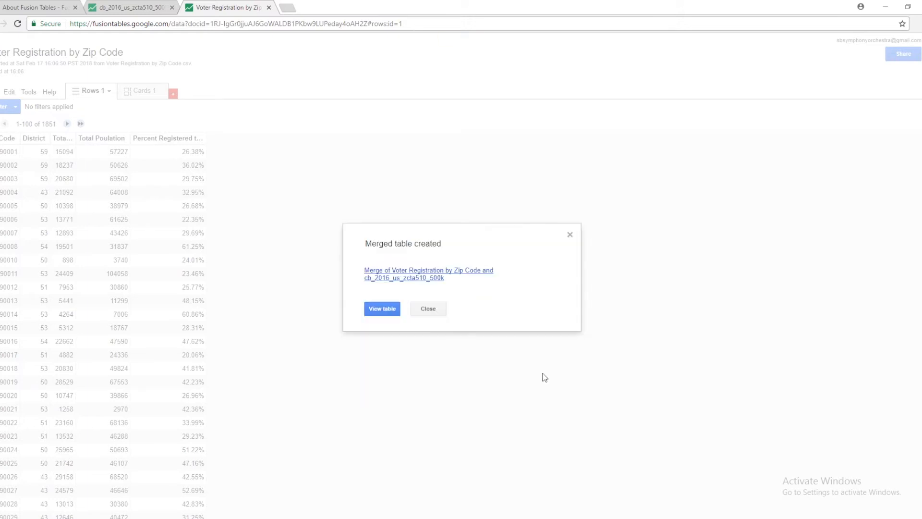
pyautogui.click(382, 309)
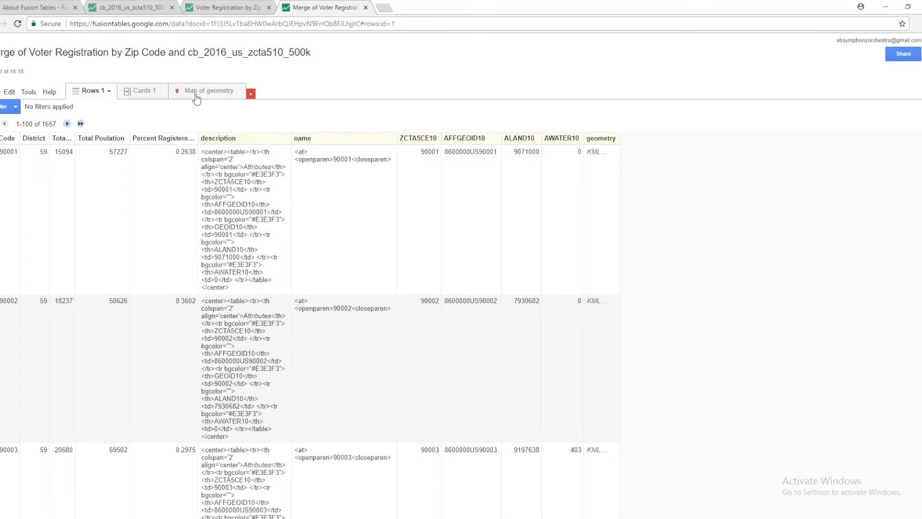
# Display the merged table's map of geometry and examine the zip code polygons across California and around Los Angeles.
pyautogui.click(197, 98)
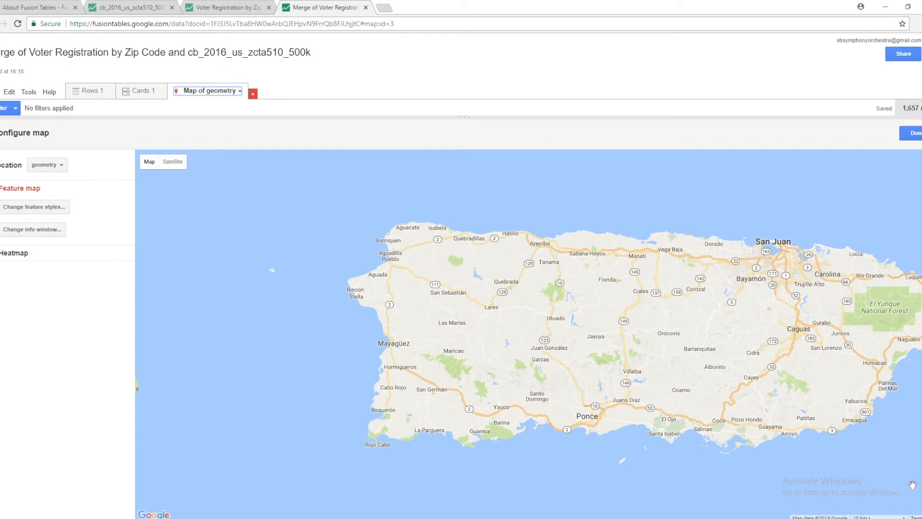
pyautogui.click(921, 502)
pyautogui.click(921, 501)
pyautogui.click(921, 501)
pyautogui.click(921, 501)
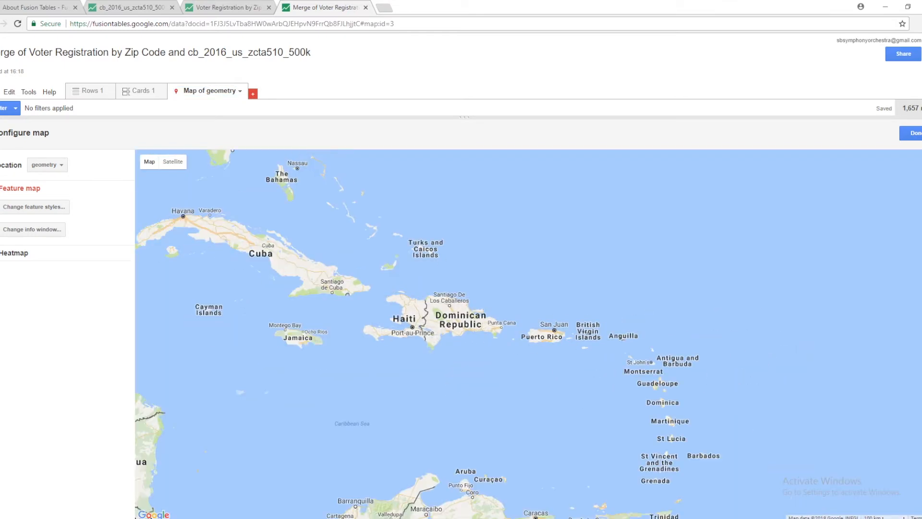
pyautogui.click(921, 502)
pyautogui.click(921, 501)
pyautogui.moveTo(312, 209); pyautogui.dragTo(600, 345)
pyautogui.click(921, 487)
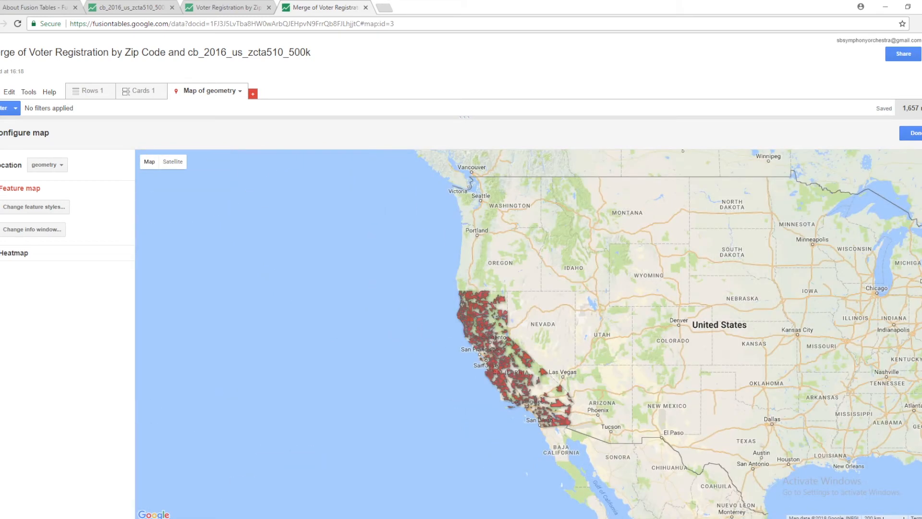
pyautogui.click(921, 488)
pyautogui.moveTo(708, 502); pyautogui.dragTo(710, 364)
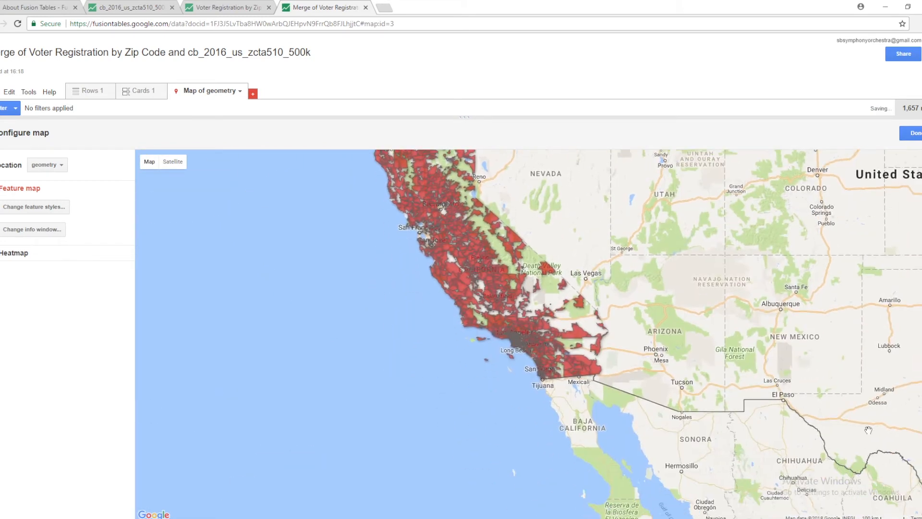
pyautogui.click(921, 487)
pyautogui.click(921, 487)
pyautogui.click(921, 488)
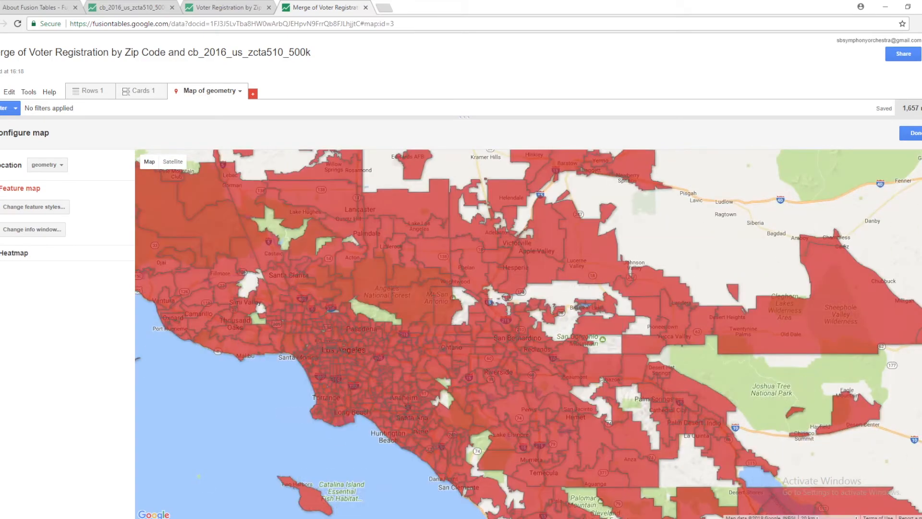
pyautogui.click(921, 487)
pyautogui.moveTo(739, 402)
pyautogui.mouseDown()
pyautogui.moveTo(736, 355)
pyautogui.moveTo(750, 405)
pyautogui.mouseUp()
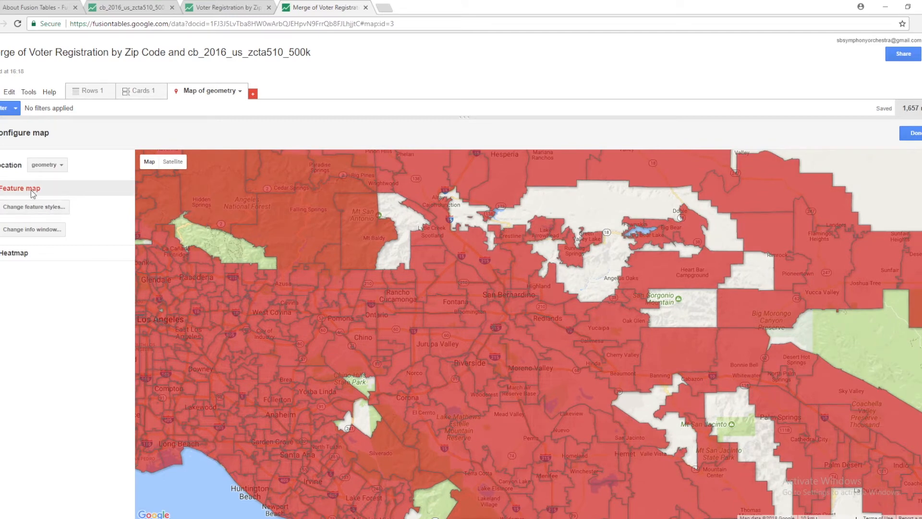
# Set the map's polygon fill color to be divided into 8 buckets.
pyautogui.click(35, 211)
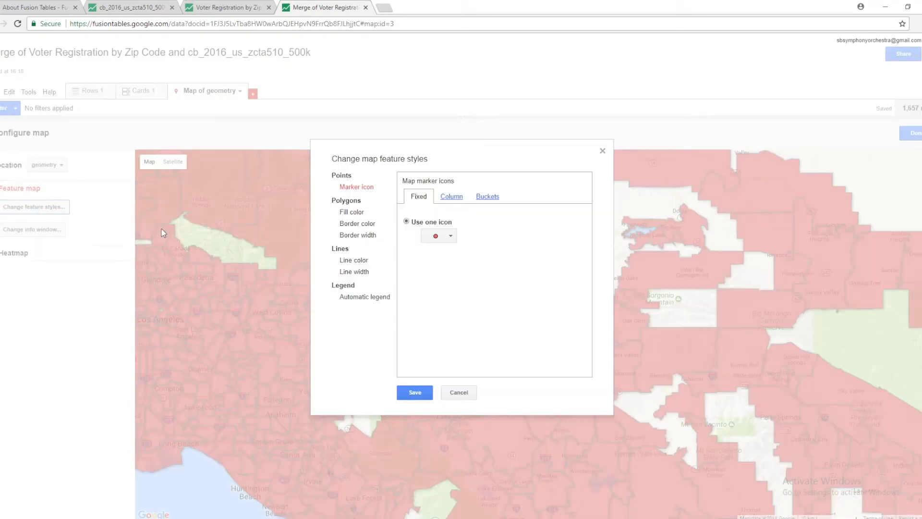
pyautogui.click(356, 213)
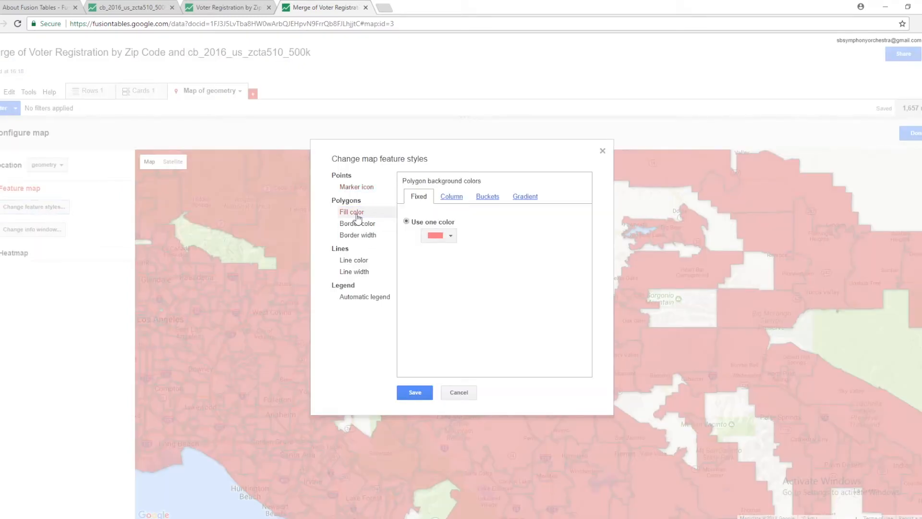
pyautogui.click(487, 202)
pyautogui.click(523, 200)
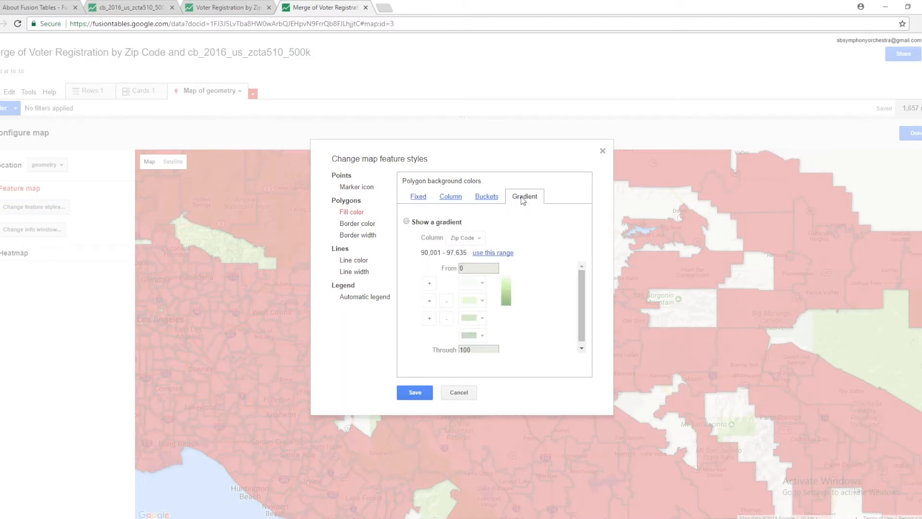
pyautogui.click(487, 199)
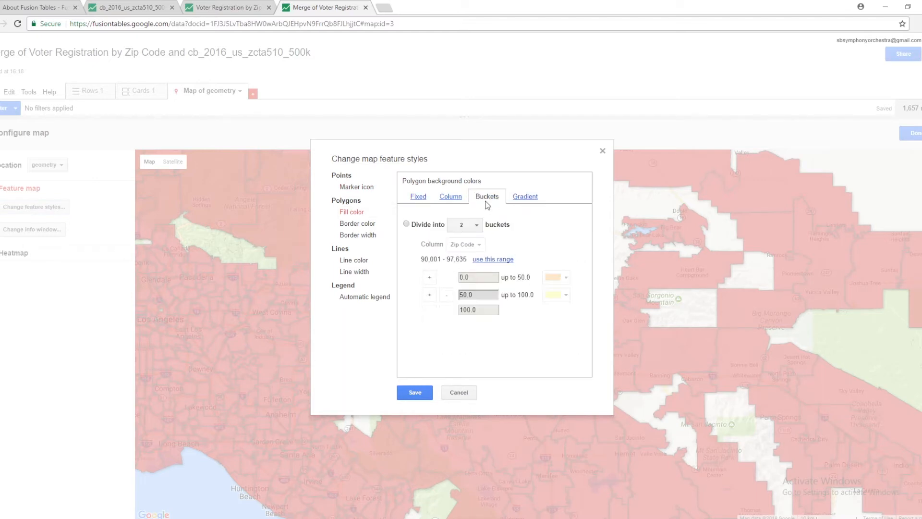
pyautogui.click(406, 225)
pyautogui.click(472, 227)
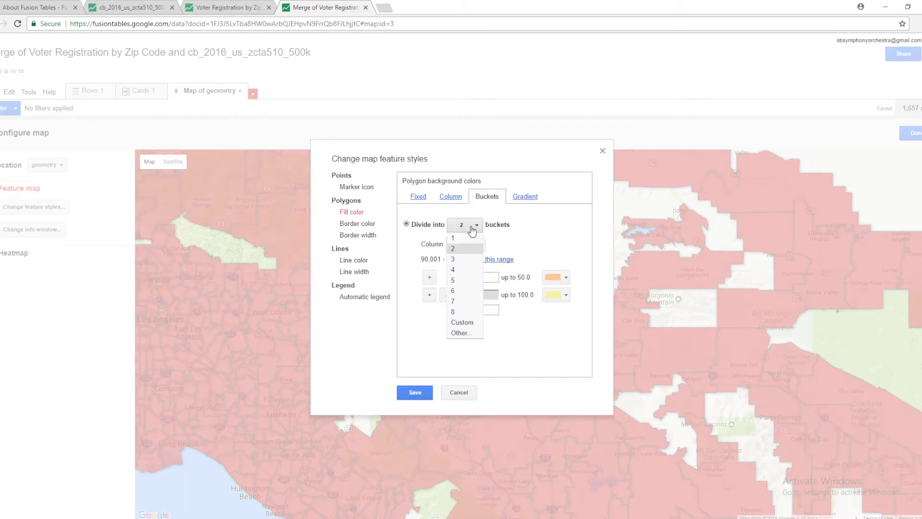
pyautogui.click(461, 312)
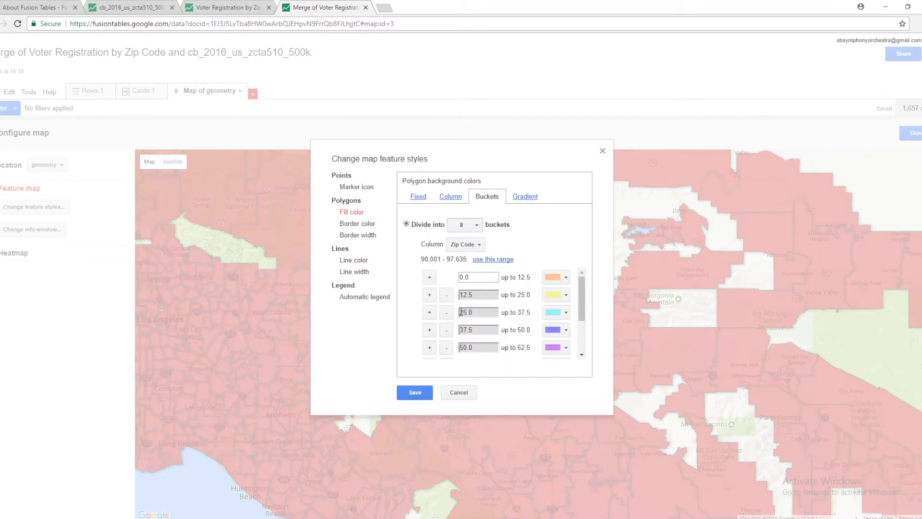
# Base the fill buckets on Percent Registered to Vote, apply that column's own value range, and save the map style.
pyautogui.click(479, 246)
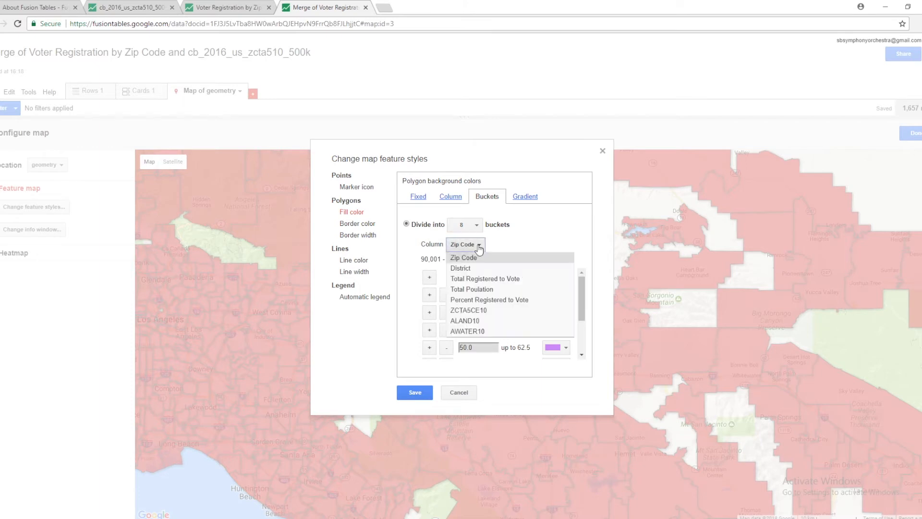
pyautogui.click(471, 297)
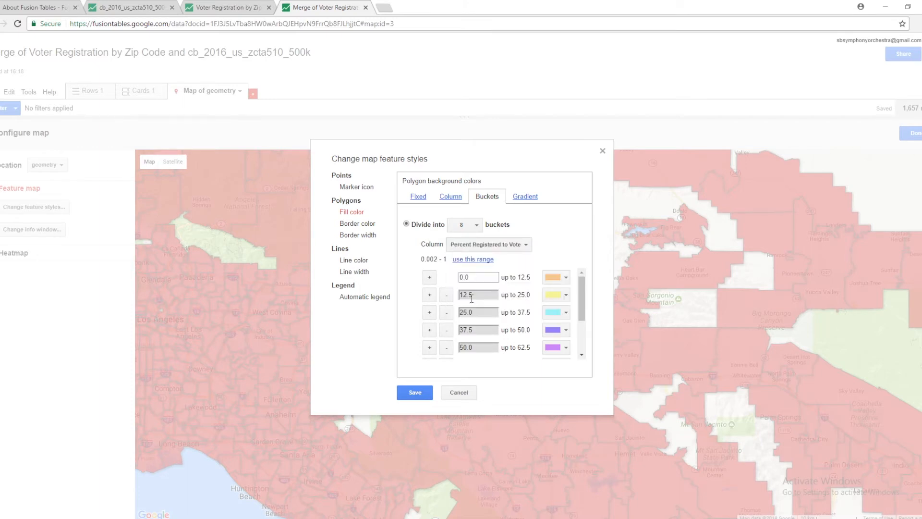
pyautogui.click(470, 259)
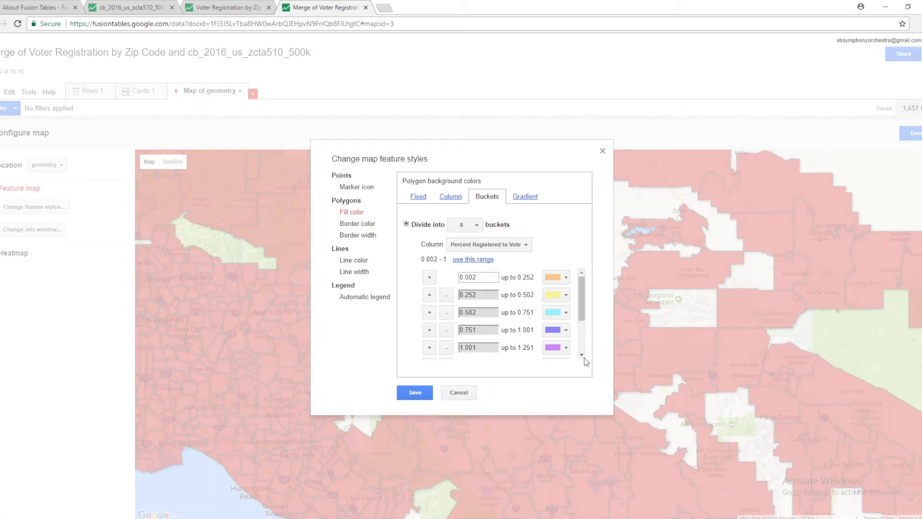
pyautogui.scroll(-3, 584, 357)
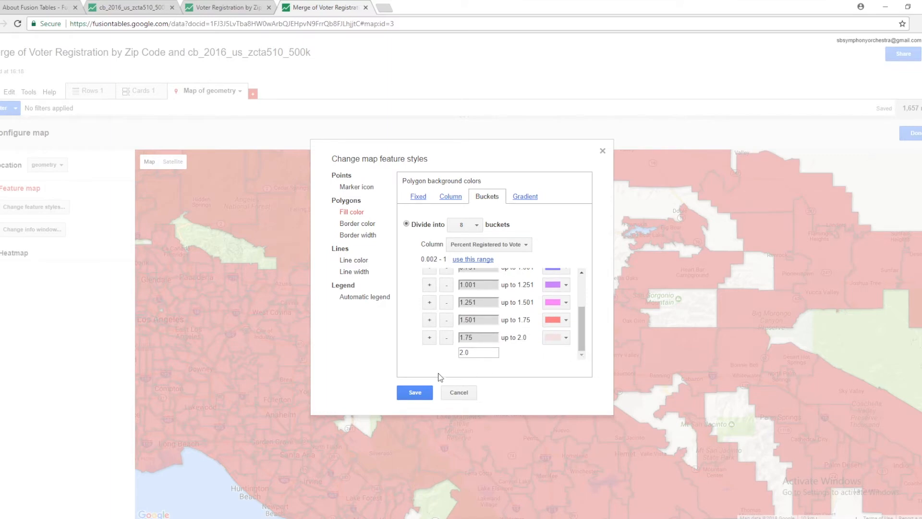
pyautogui.click(414, 392)
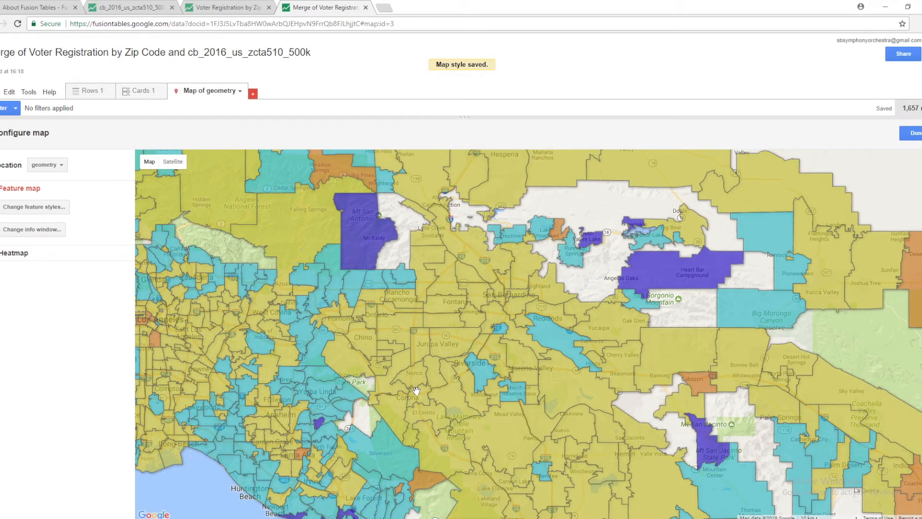
# Enable the polygon fill legend for the voter registration map and save the feature styles.
pyautogui.click(19, 207)
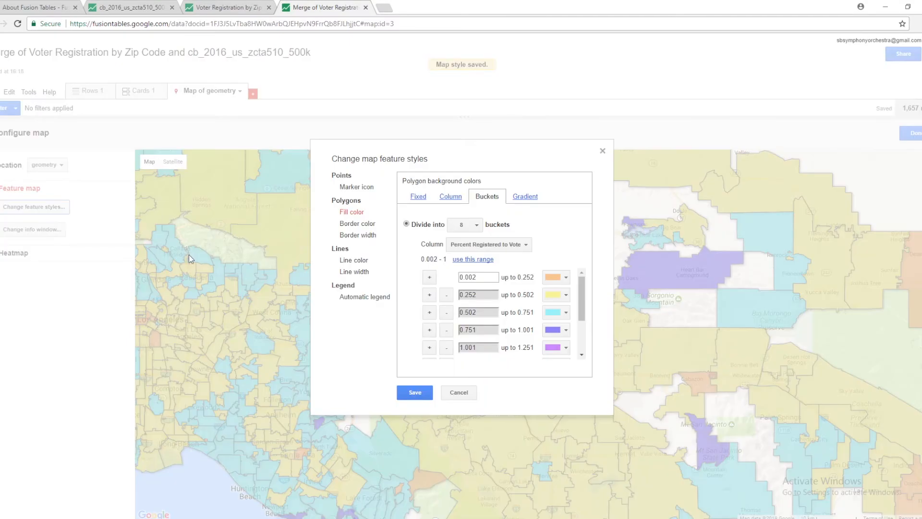
pyautogui.click(356, 296)
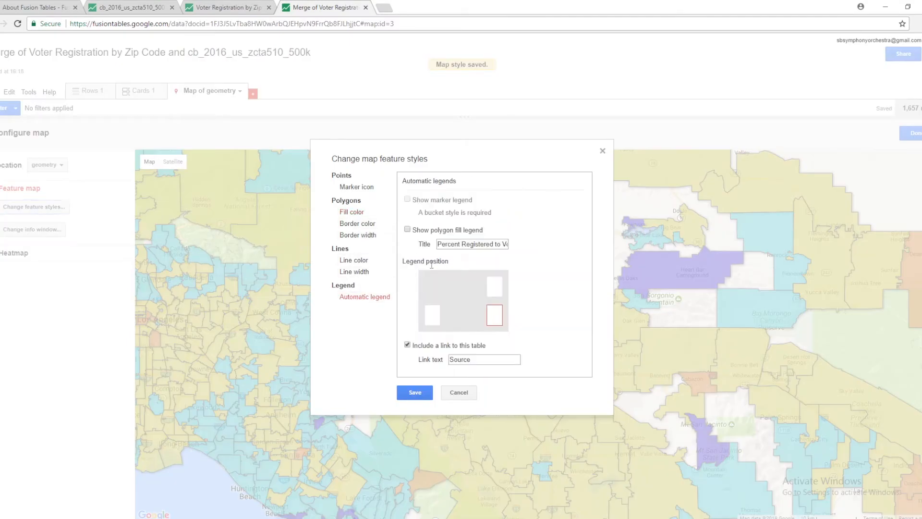
pyautogui.click(408, 230)
pyautogui.click(414, 392)
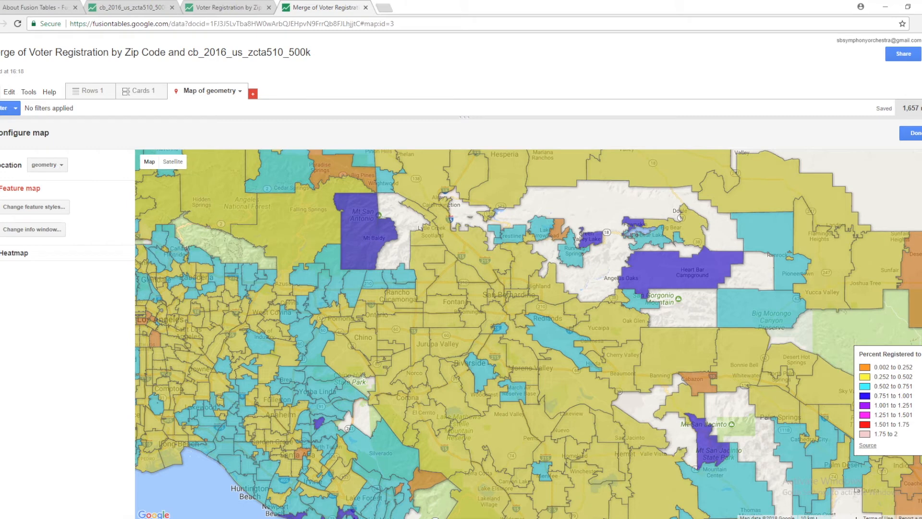
# Import Volunteering by Zip Code.csv as a new table, comma-separated in UTF-8 with column names in row 1 and the default table details.
pyautogui.click(0, 91)
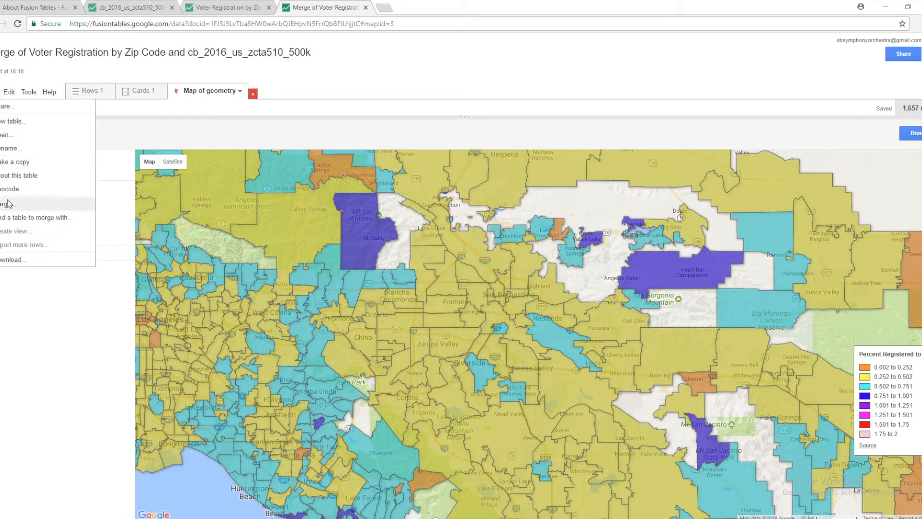
pyautogui.click(7, 122)
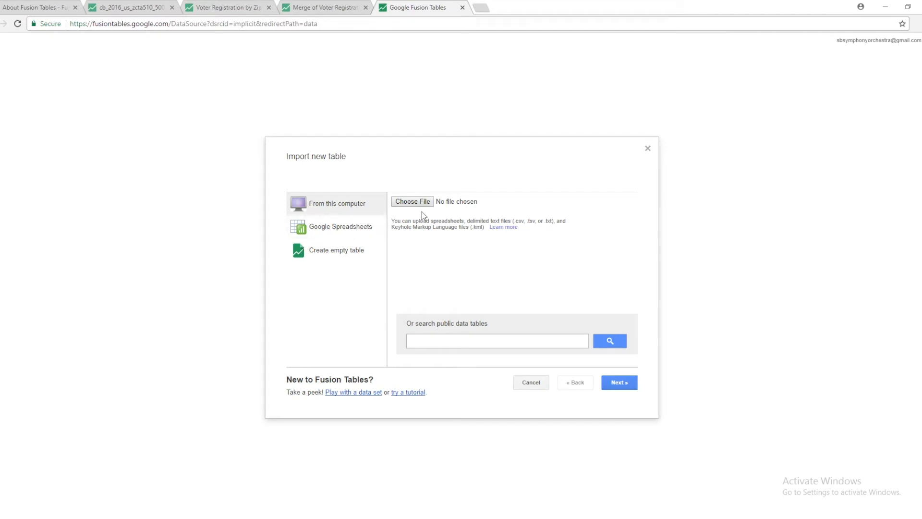
pyautogui.click(421, 205)
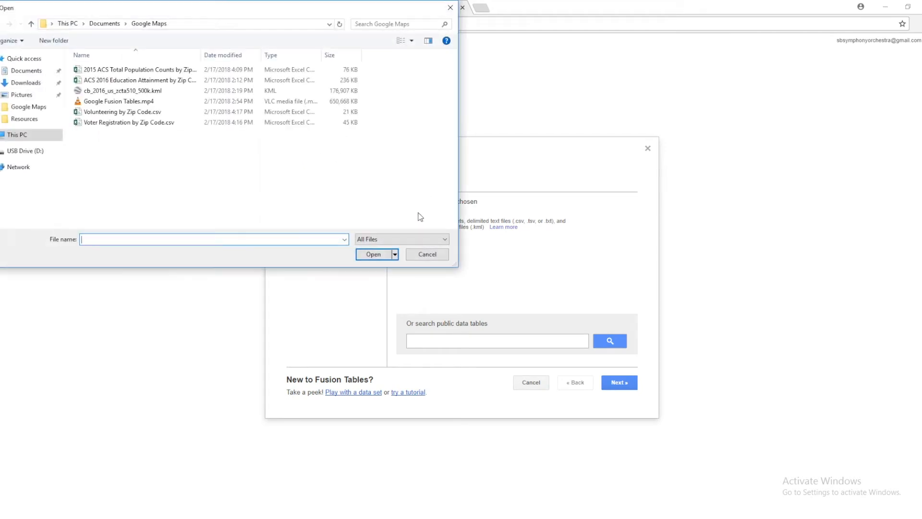
pyautogui.click(108, 112)
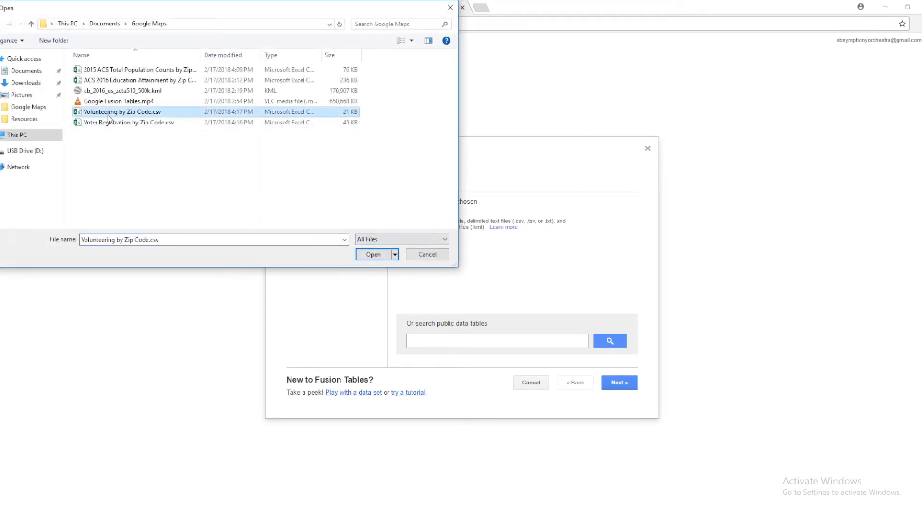
pyautogui.click(369, 254)
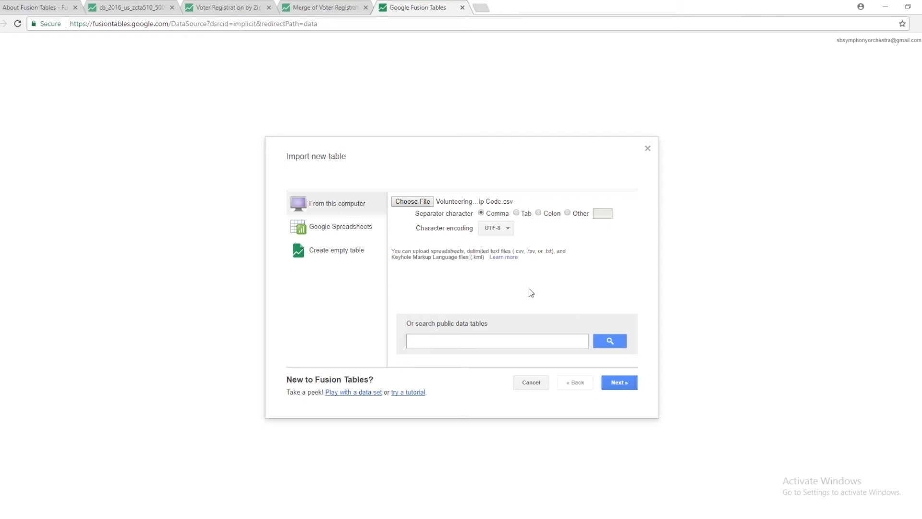
pyautogui.click(628, 384)
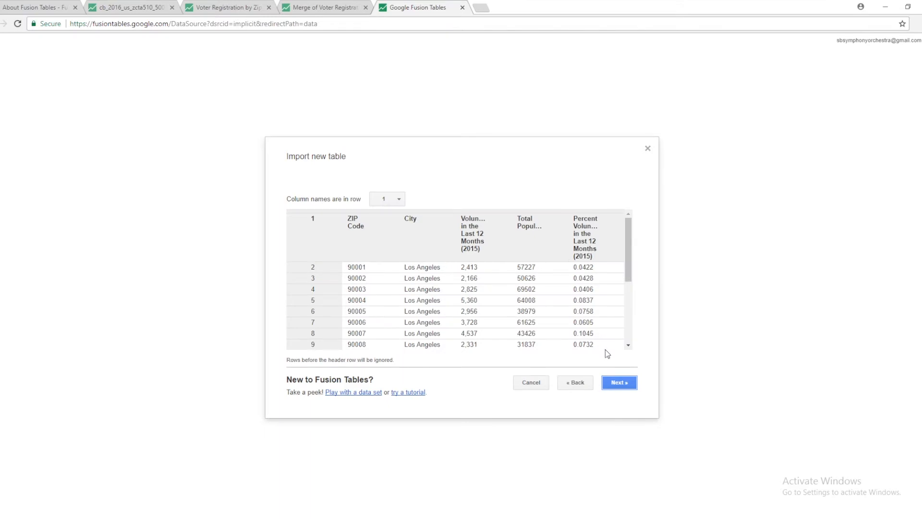
pyautogui.click(612, 386)
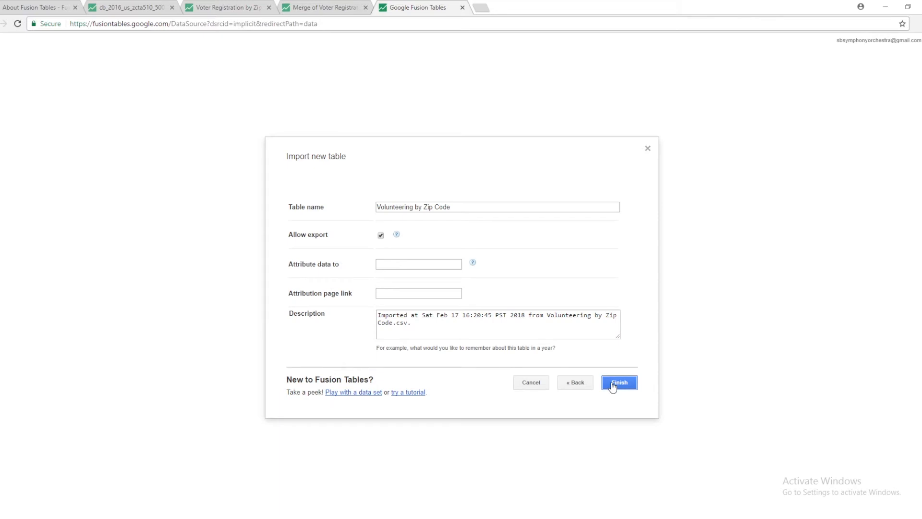
pyautogui.click(612, 386)
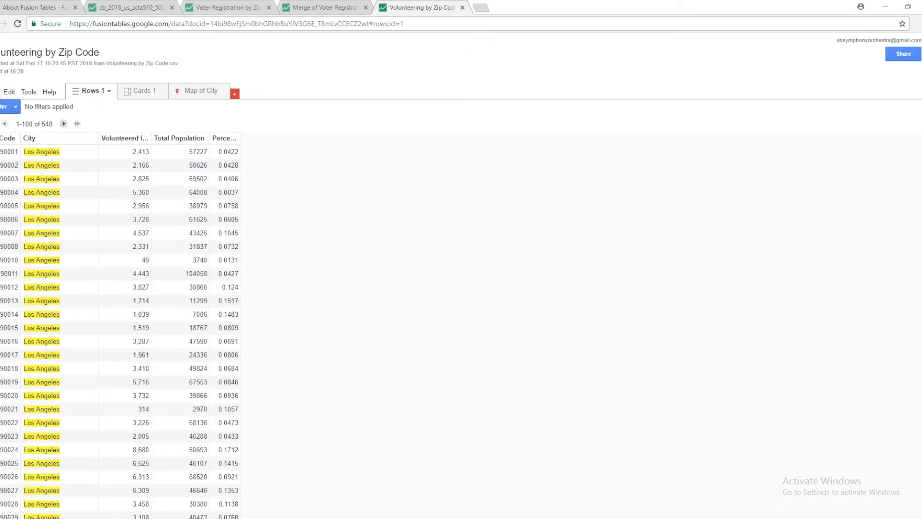
# Merge the volunteering table with the merged voter registration table, matching ZIP Code to Zip Code with all columns kept, and open the result.
pyautogui.click(1, 91)
pyautogui.click(7, 205)
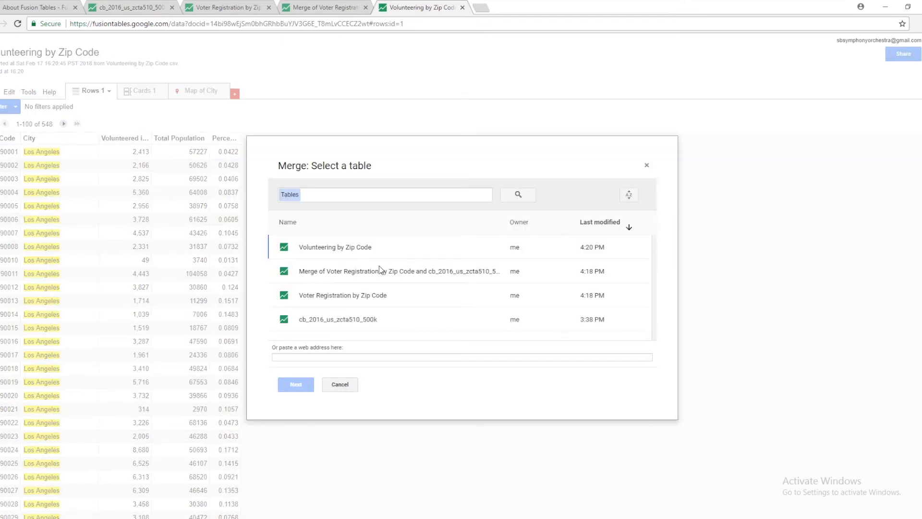
pyautogui.click(379, 266)
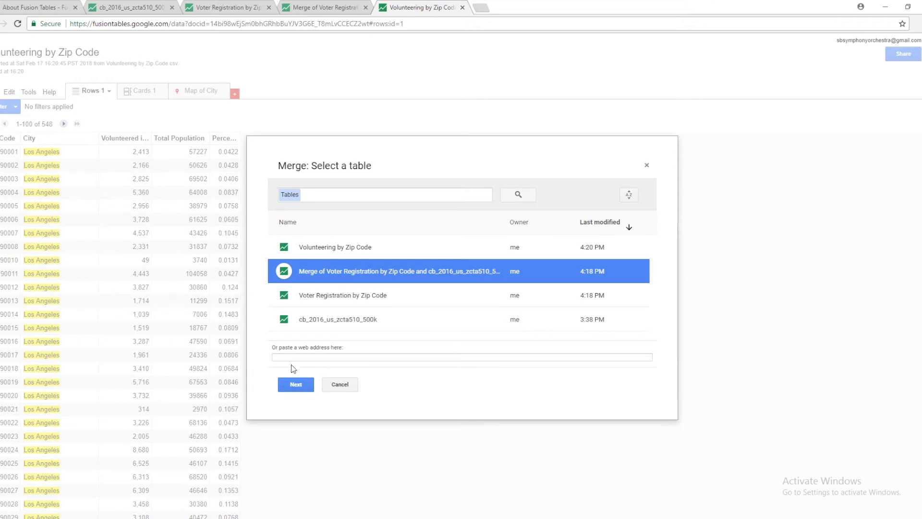
pyautogui.click(295, 384)
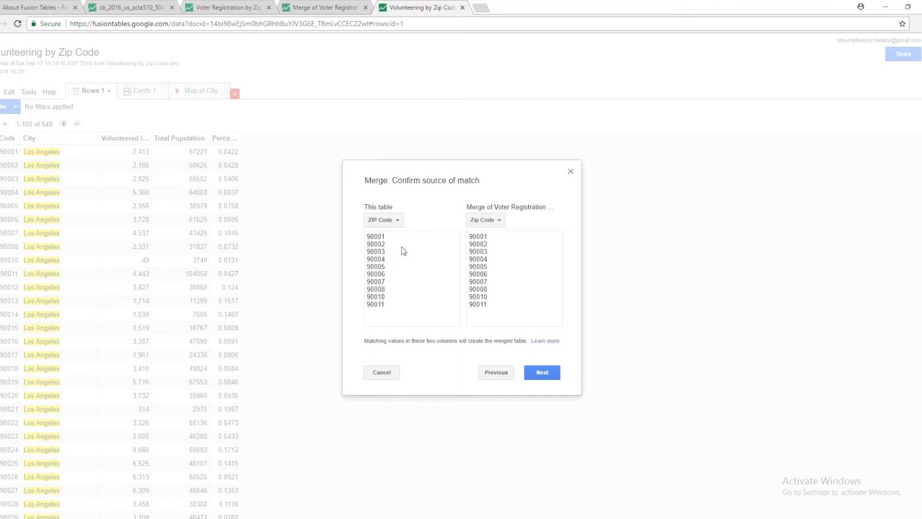
pyautogui.click(539, 374)
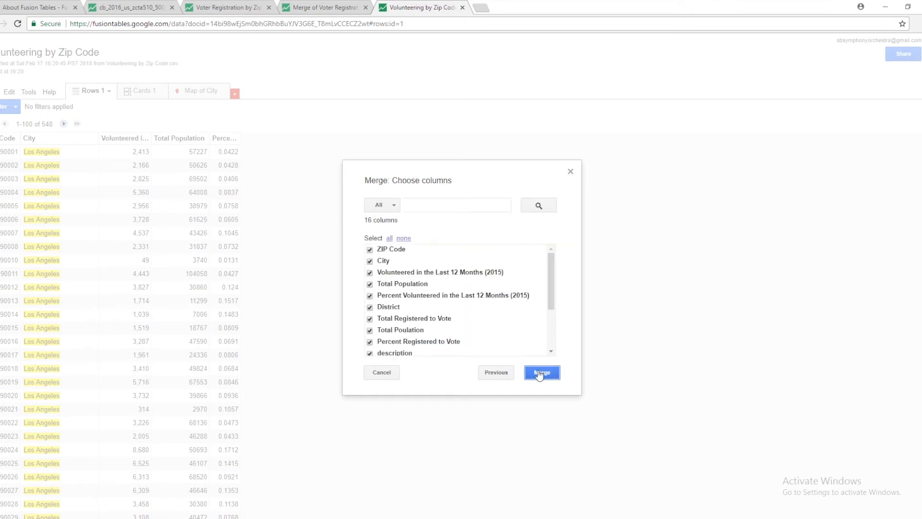
pyautogui.click(540, 374)
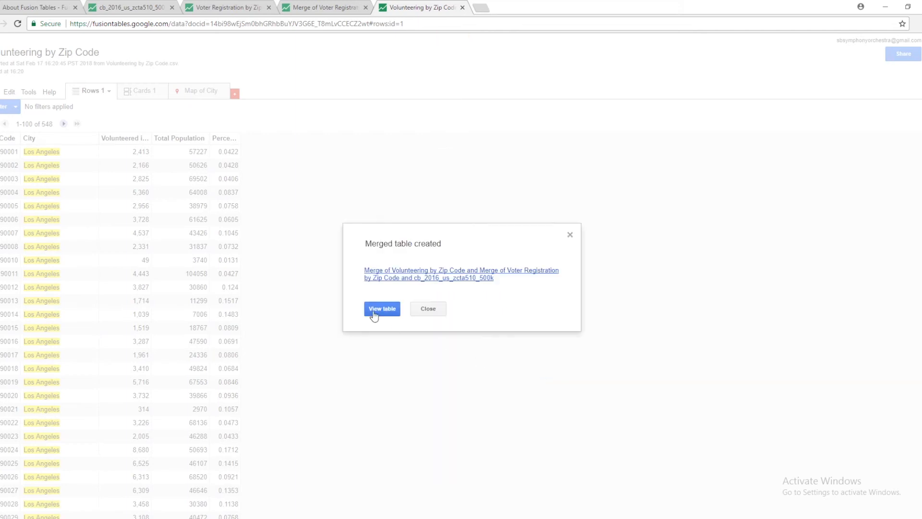
pyautogui.click(375, 309)
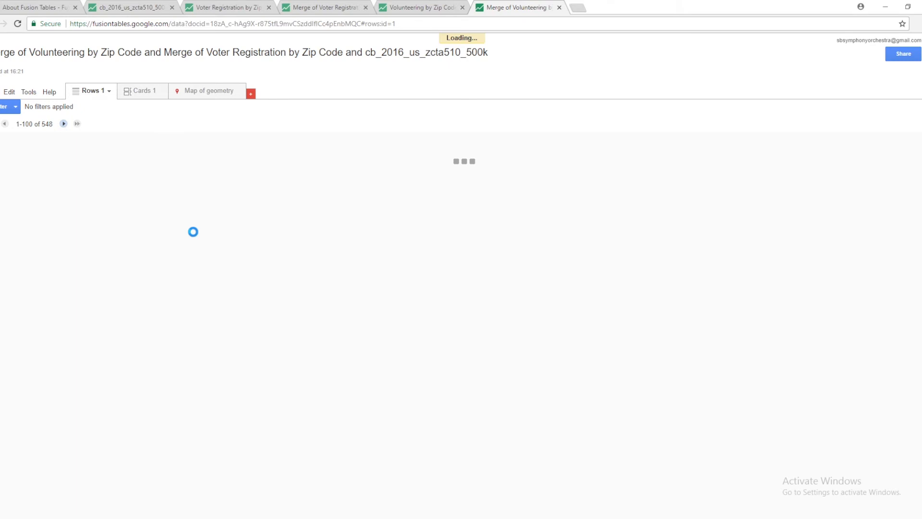
# Display the new merged table's map of geometry and examine the zip code polygons across Southern California and inland of Los Angeles.
pyautogui.click(203, 98)
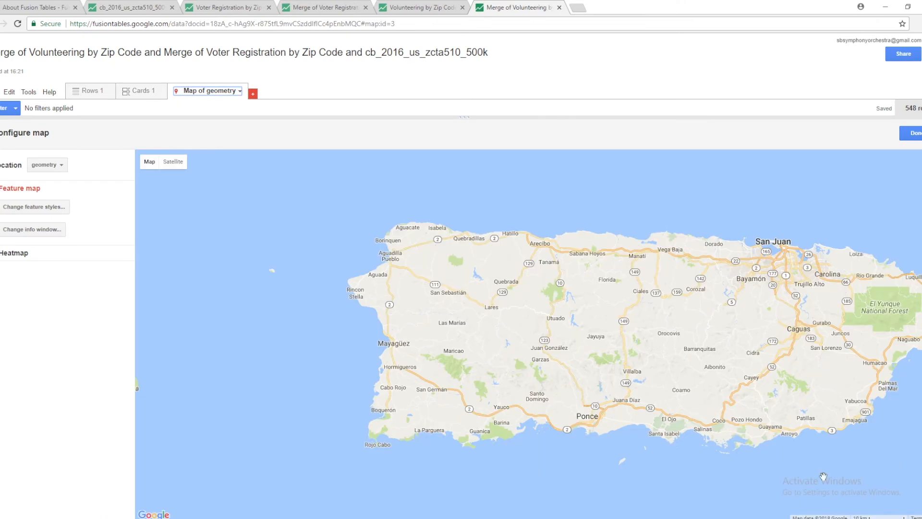
pyautogui.click(921, 502)
pyautogui.click(921, 502)
pyautogui.click(921, 502)
pyautogui.click(921, 502)
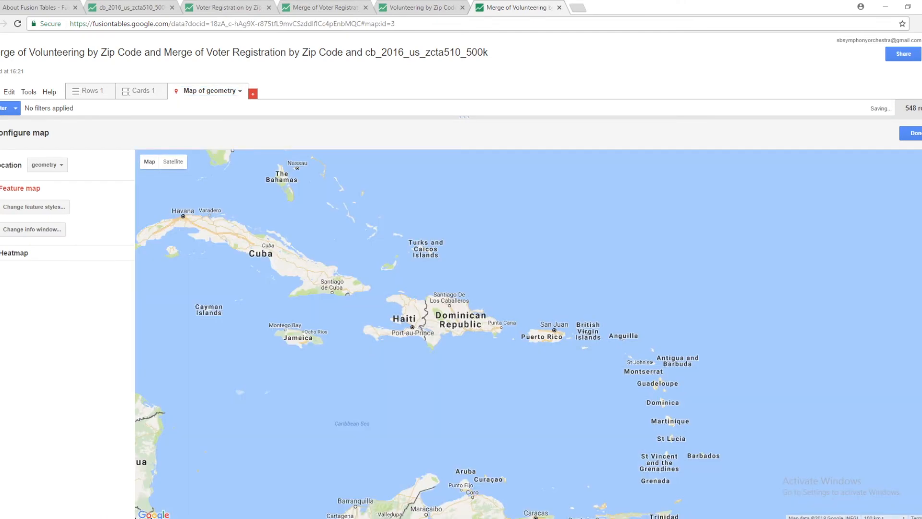
pyautogui.click(921, 502)
pyautogui.click(921, 502)
pyautogui.moveTo(517, 404); pyautogui.dragTo(659, 364)
pyautogui.scroll(3, 539, 335)
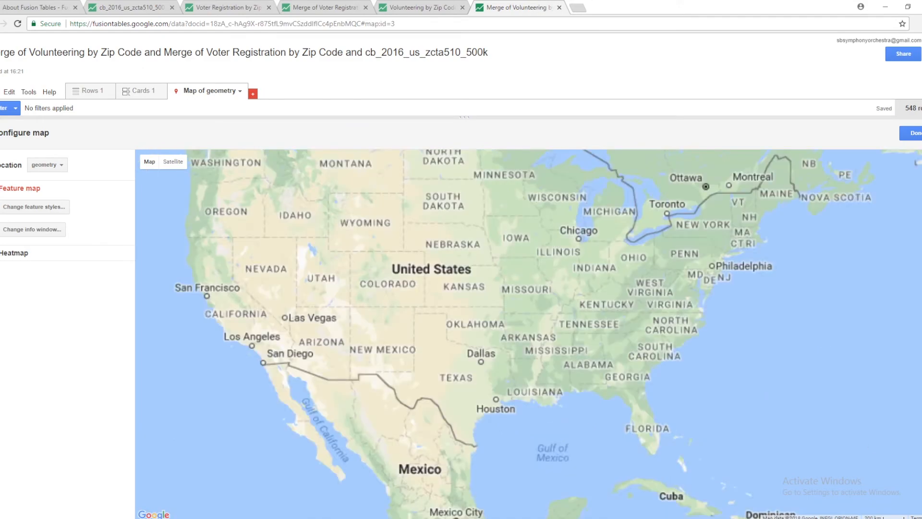
pyautogui.moveTo(404, 322); pyautogui.dragTo(912, 320)
pyautogui.moveTo(434, 354); pyautogui.dragTo(897, 337)
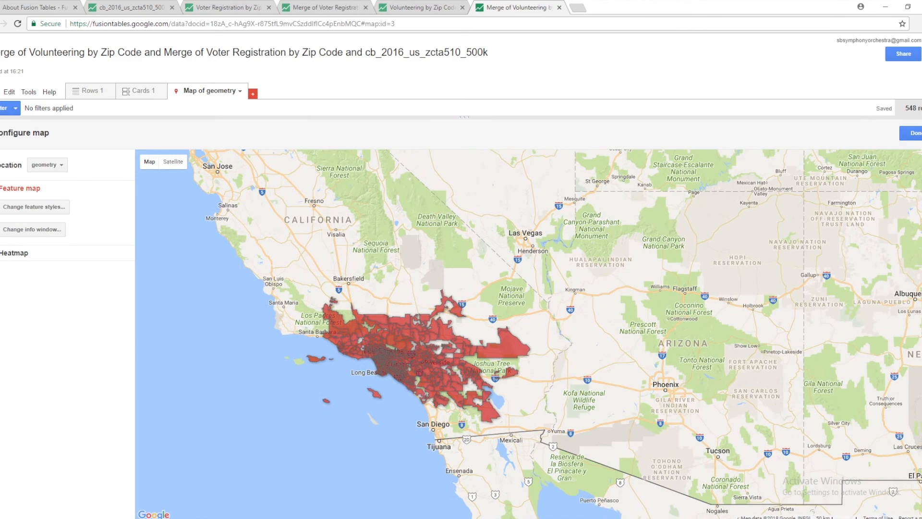
pyautogui.scroll(2, 627, 427)
pyautogui.moveTo(420, 423); pyautogui.dragTo(756, 372)
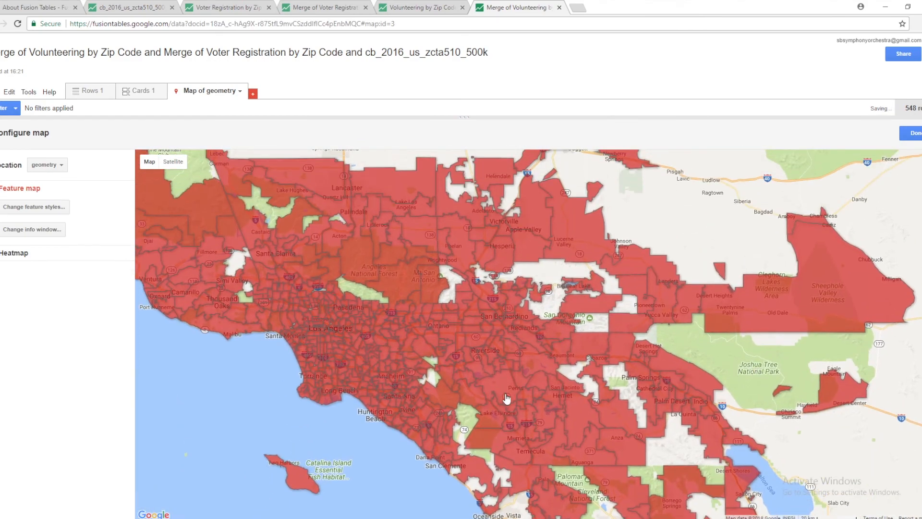
pyautogui.scroll(1, 540, 337)
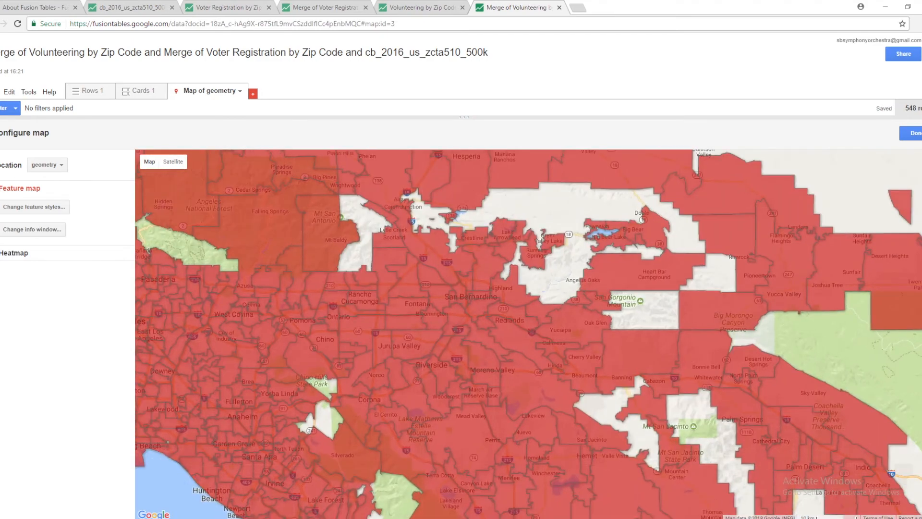
pyautogui.moveTo(462, 360); pyautogui.dragTo(506, 400)
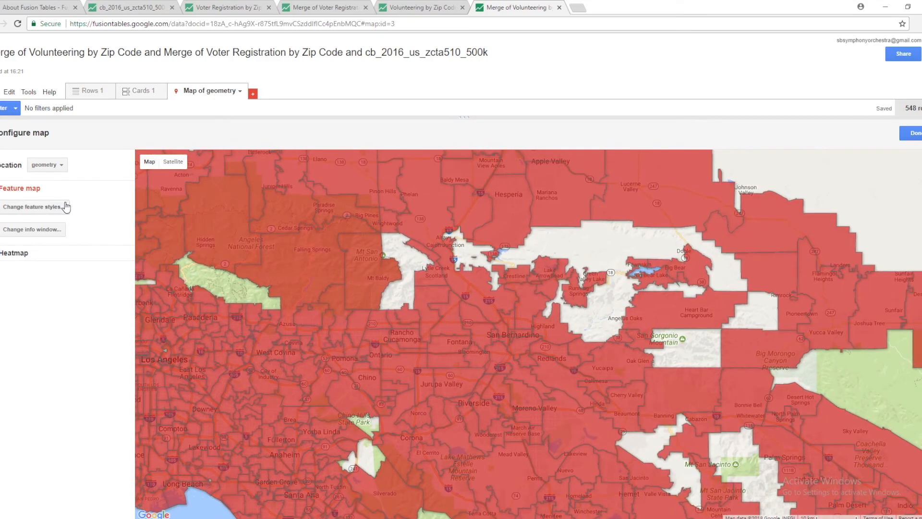
# Divide the map's polygon fill color into 8 buckets based on the Percent Registered to Vote column.
pyautogui.click(33, 207)
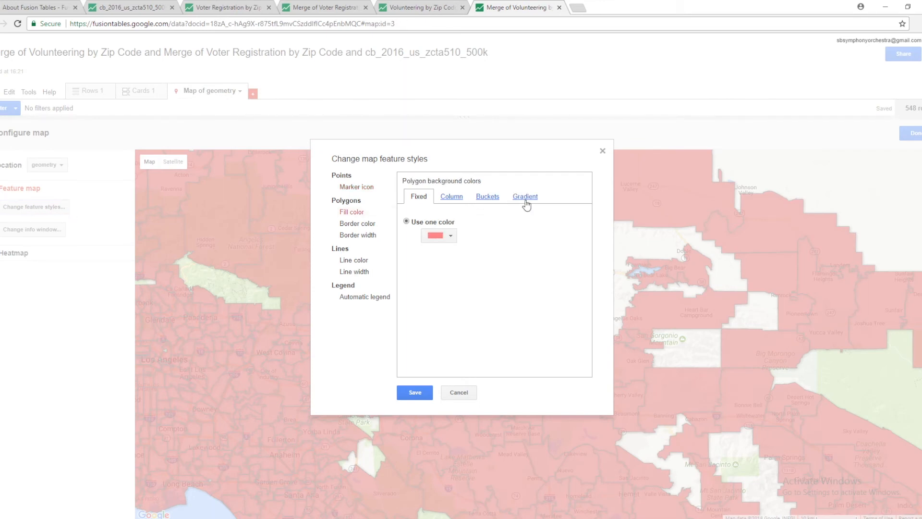
pyautogui.click(479, 201)
pyautogui.click(524, 197)
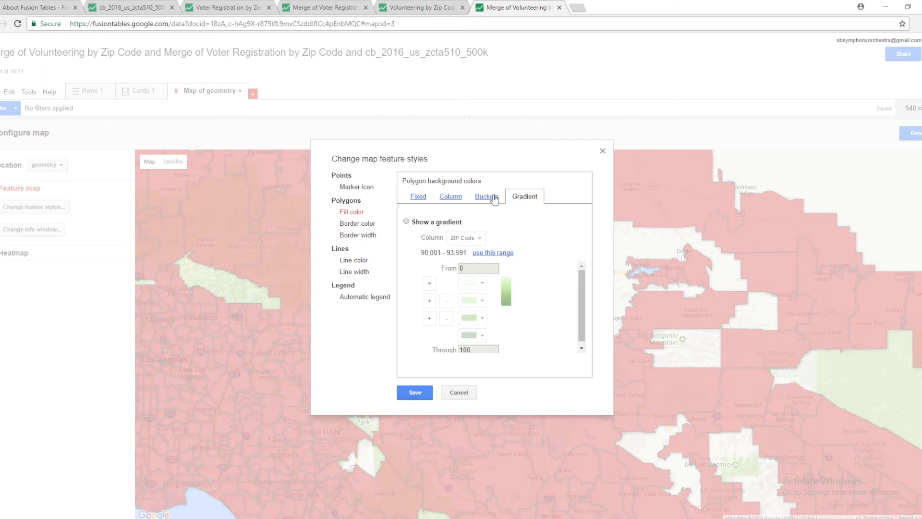
pyautogui.click(493, 199)
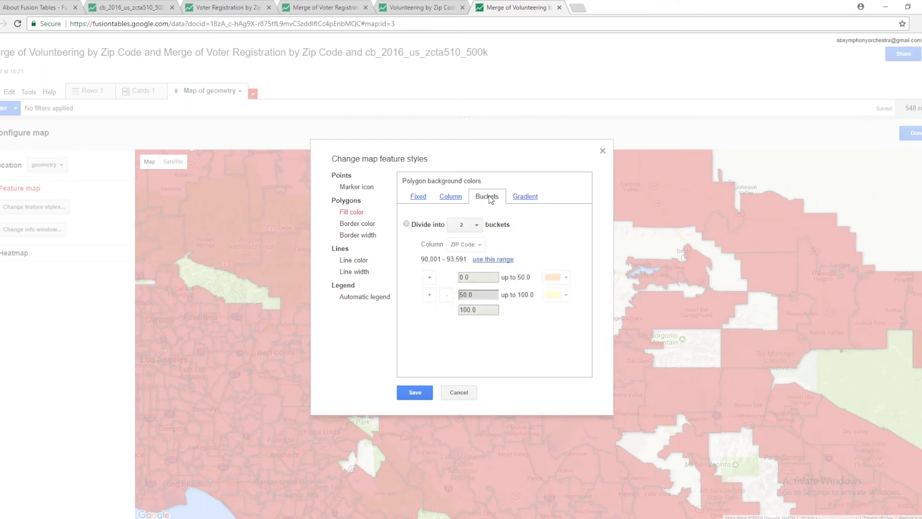
pyautogui.click(412, 227)
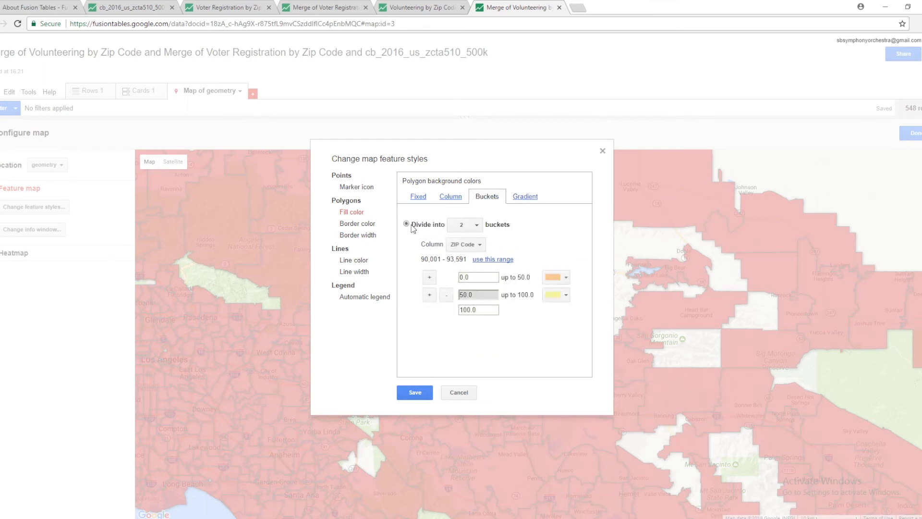
pyautogui.click(479, 229)
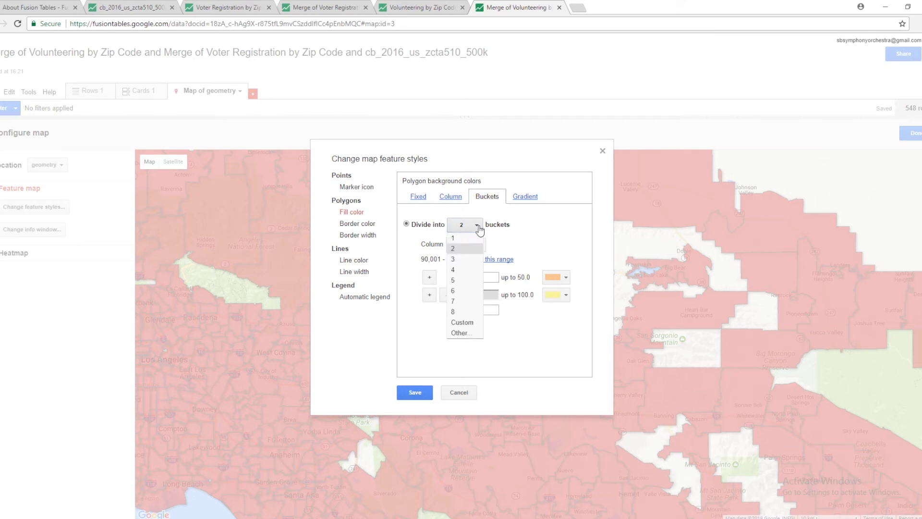
pyautogui.click(473, 311)
pyautogui.click(480, 246)
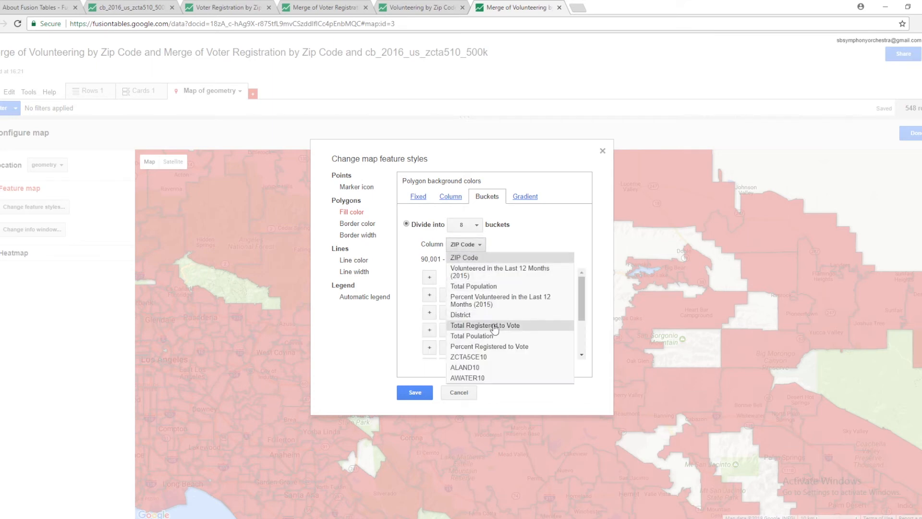
pyautogui.click(495, 347)
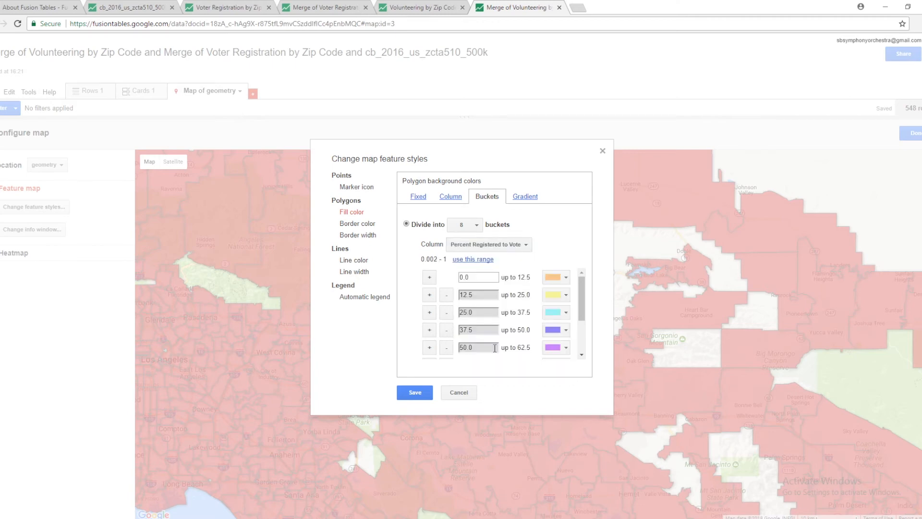
# Apply the column's value range to the fill buckets with an upper limit of 1.0 and save the feature styles.
pyautogui.click(483, 259)
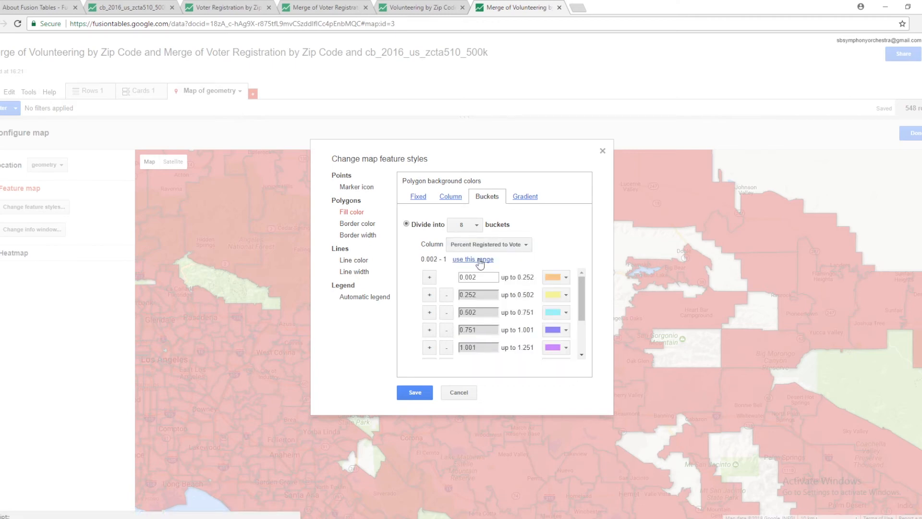
pyautogui.scroll(-3, 479, 312)
pyautogui.click(471, 352)
pyautogui.write('1')
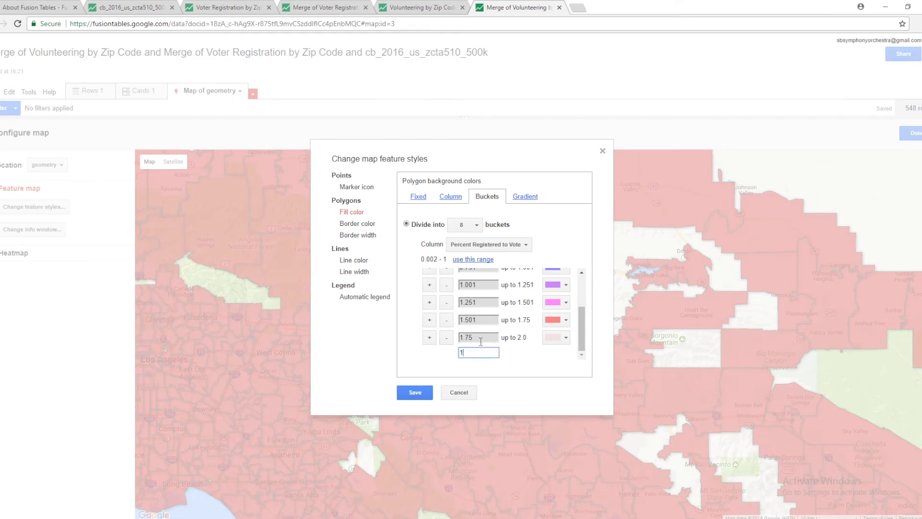
pyautogui.write('.0')
pyautogui.scroll(5, 511, 360)
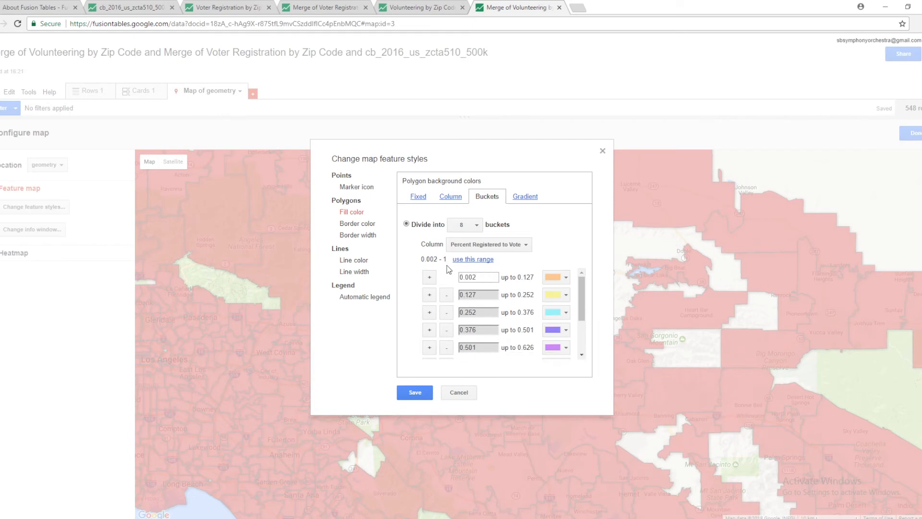
pyautogui.click(416, 392)
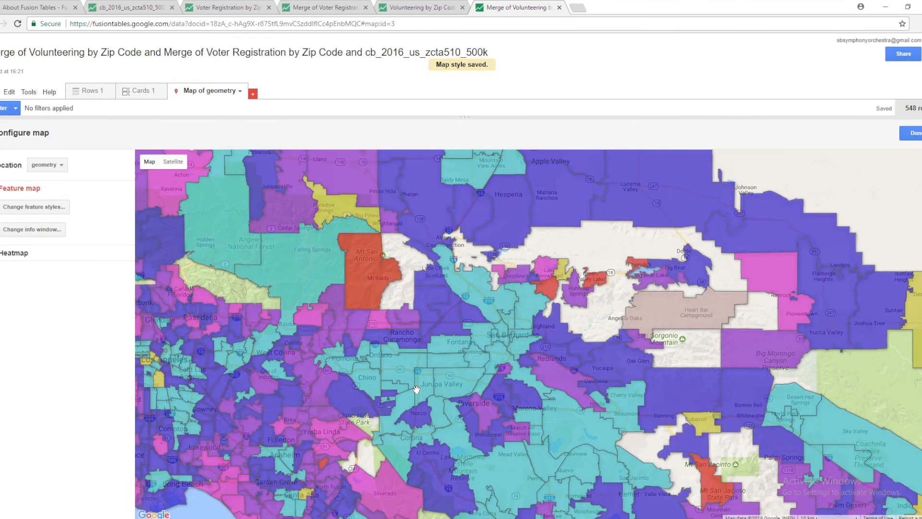
pyautogui.moveTo(416, 371); pyautogui.dragTo(451, 376)
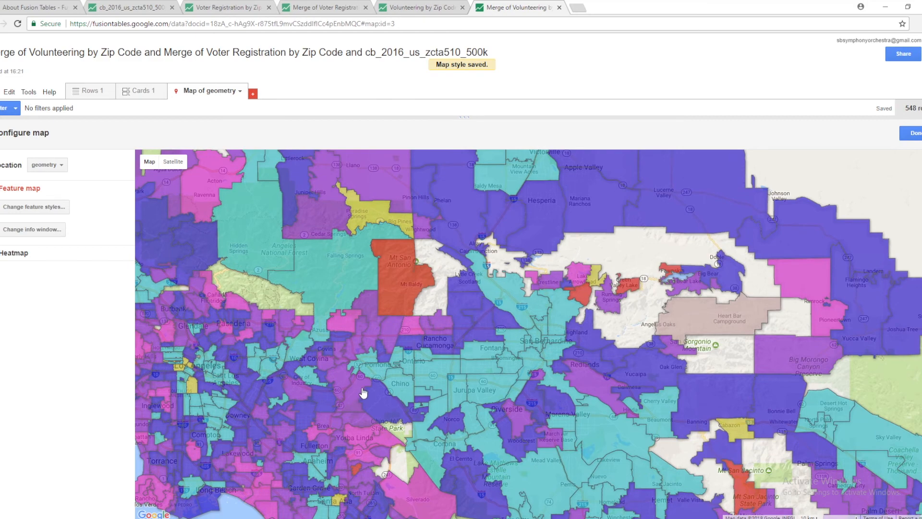
# Enable the polygon fill legend for Percent Registered to Vote and save the feature styles.
pyautogui.click(60, 210)
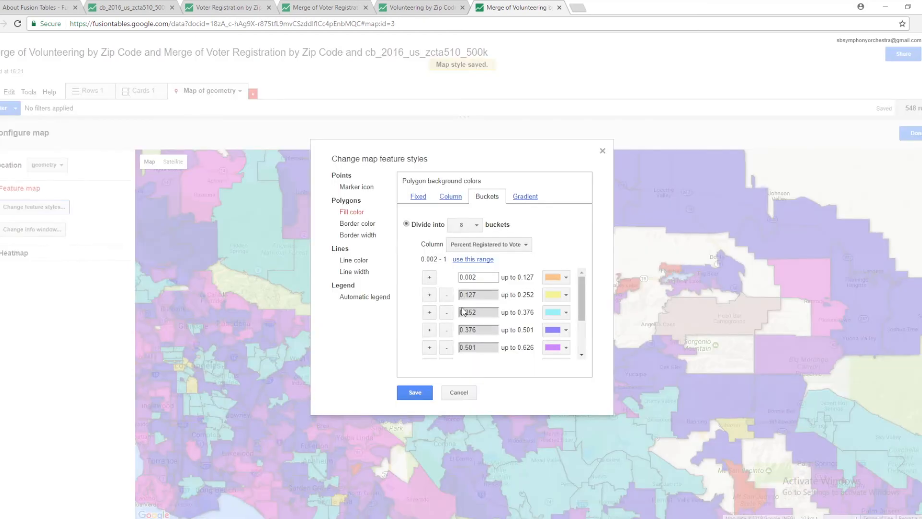
pyautogui.click(379, 297)
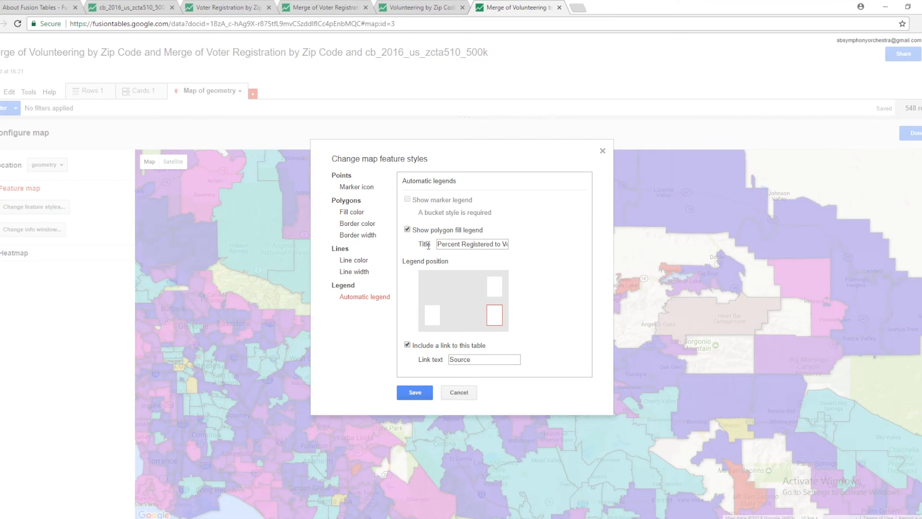
pyautogui.click(418, 392)
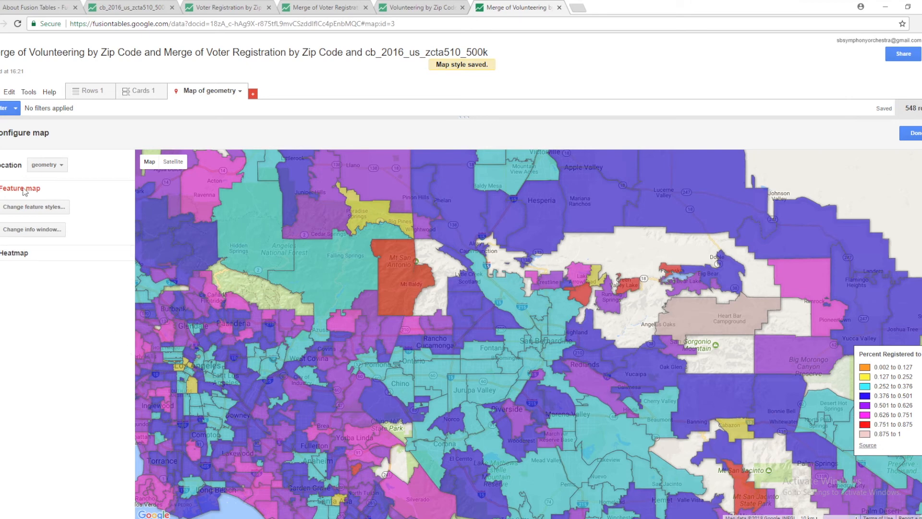
pyautogui.click(16, 108)
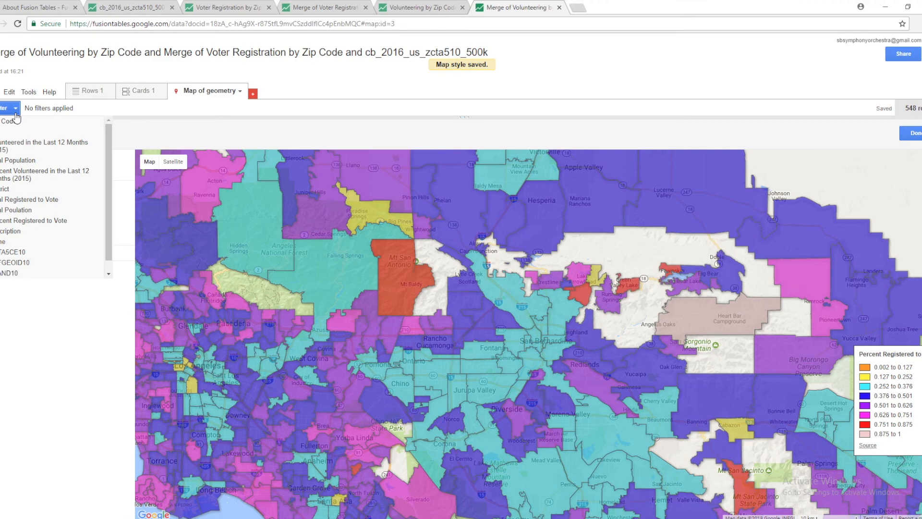
pyautogui.click(18, 151)
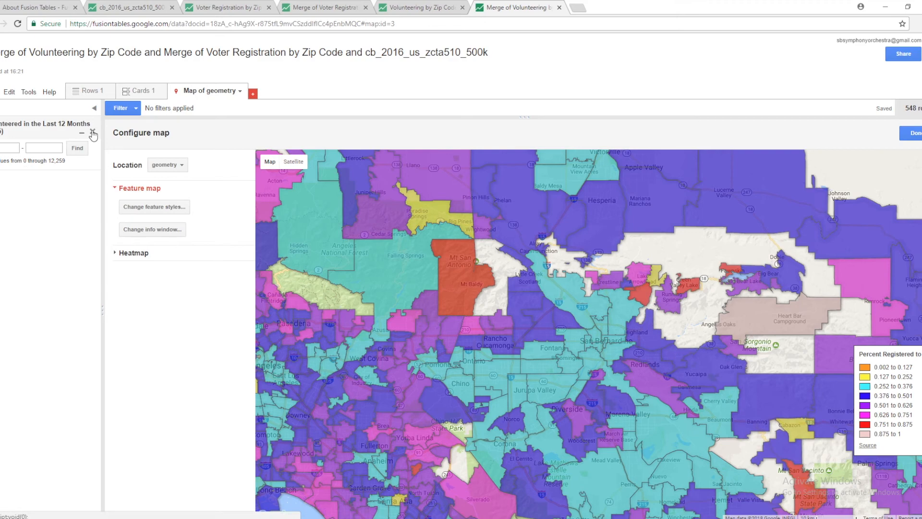
pyautogui.click(93, 133)
# Filter the map by Percent Volunteered in the Last 12 Months (2015) from 0.1 to 0.6545.
pyautogui.click(120, 108)
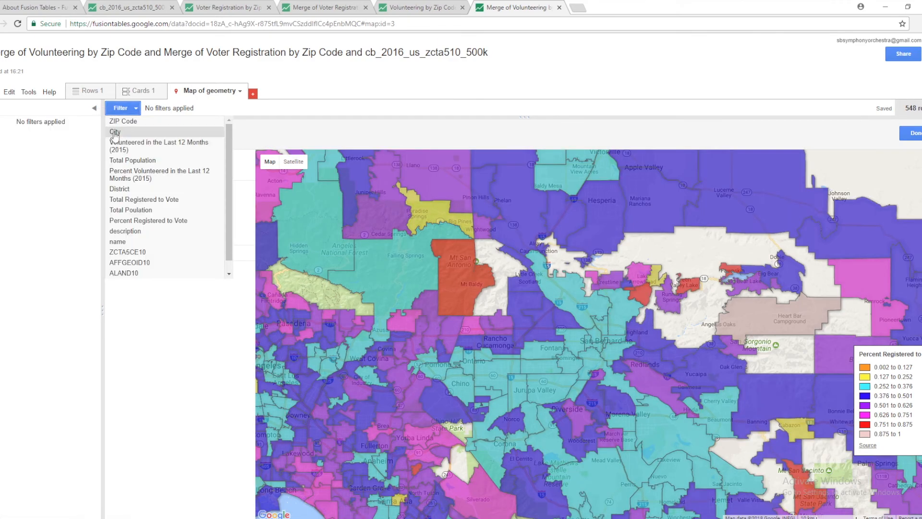
pyautogui.click(155, 176)
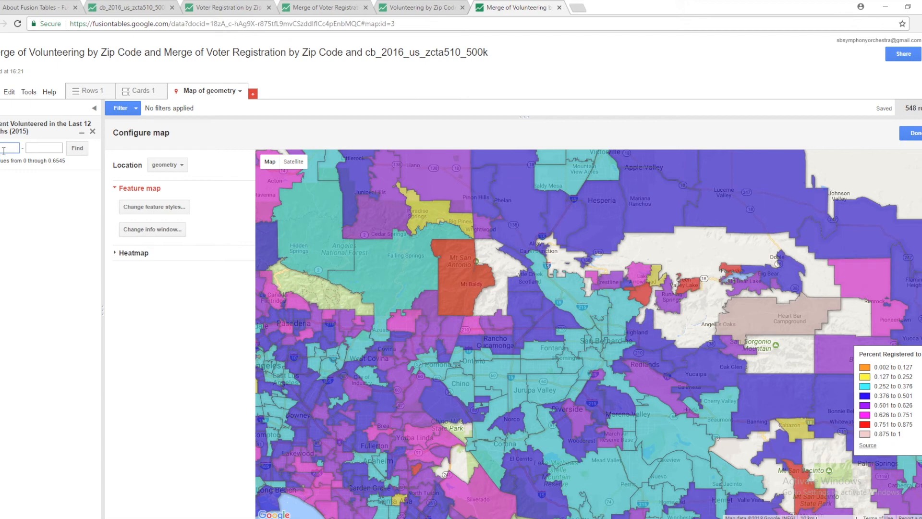
pyautogui.click(34, 147)
pyautogui.click(77, 148)
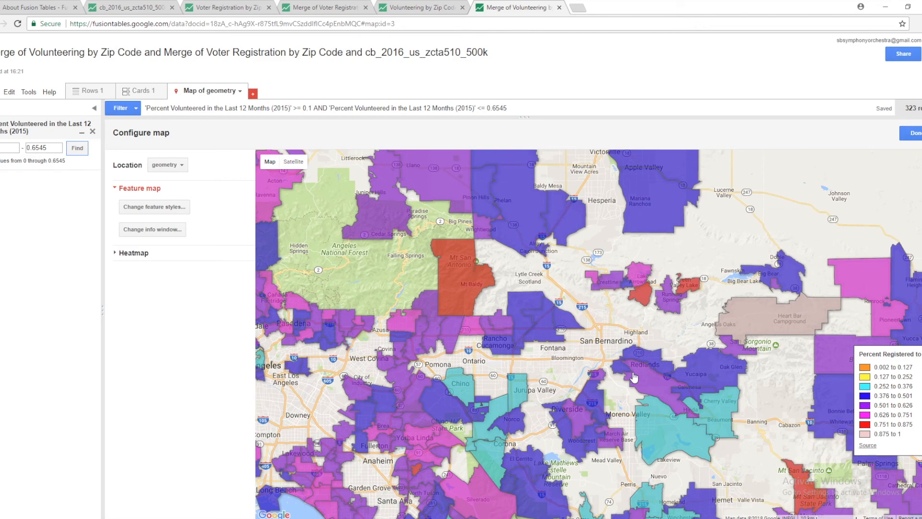
# Examine the filtered zip codes around Los Angeles and San Bernardino, including the details of the Upland zip code.
pyautogui.moveTo(578, 357); pyautogui.dragTo(672, 355)
pyautogui.moveTo(611, 340); pyautogui.dragTo(577, 305)
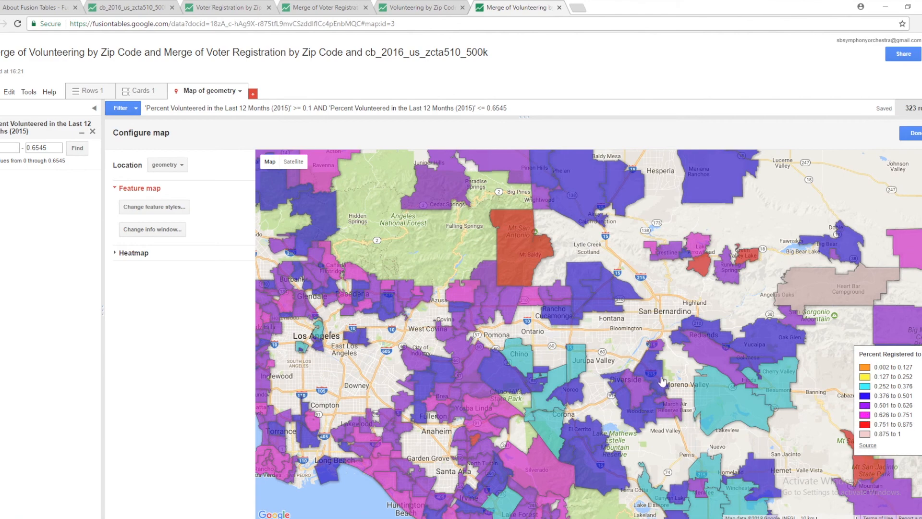
pyautogui.click(533, 306)
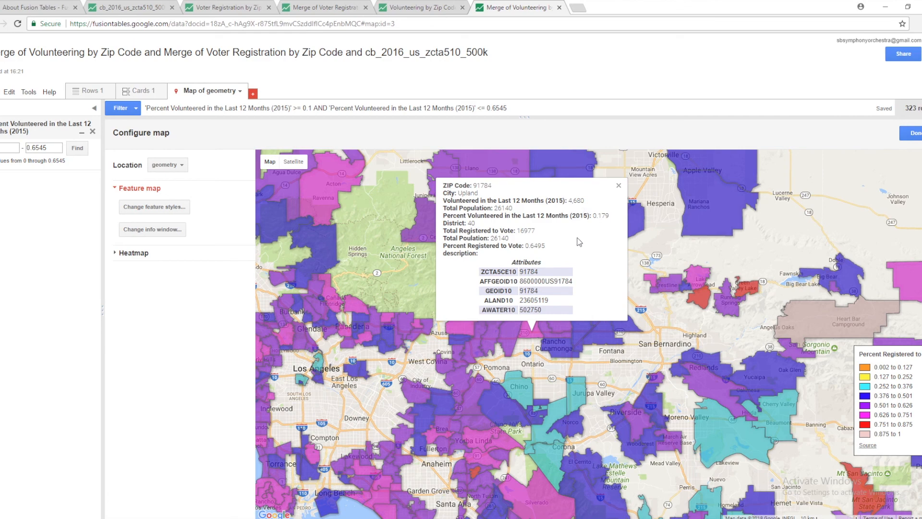
pyautogui.click(618, 185)
pyautogui.moveTo(621, 373); pyautogui.dragTo(616, 339)
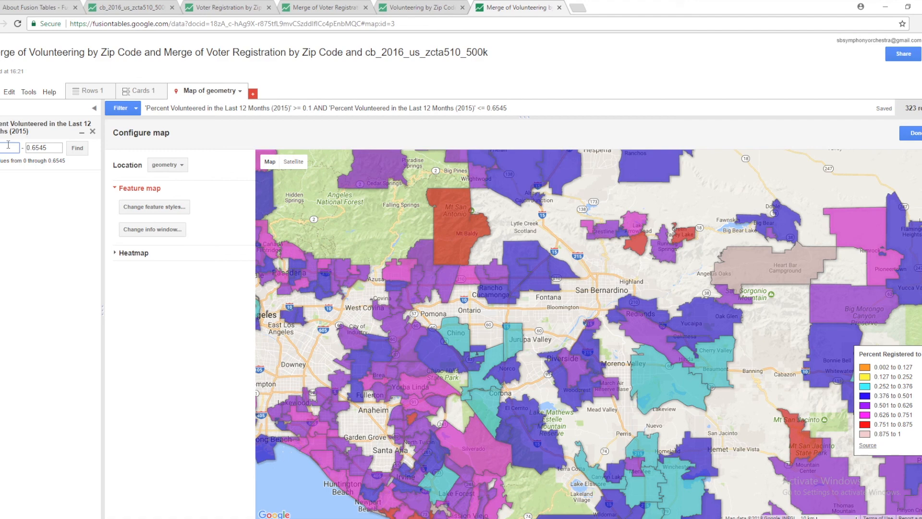
# Raise the Percent Volunteered filter's minimum to 0.15, inspect the filtered map, and return the minimum to 0.1.
pyautogui.click(76, 153)
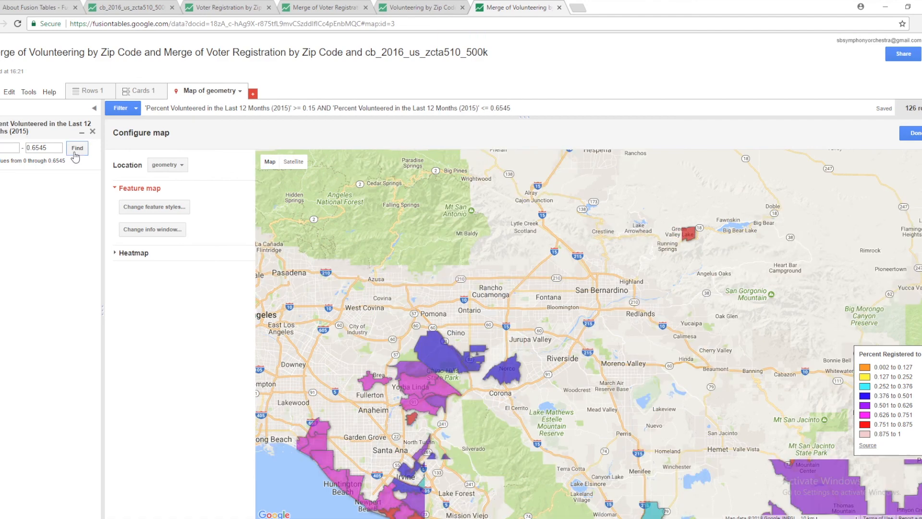
pyautogui.moveTo(549, 345); pyautogui.dragTo(576, 372)
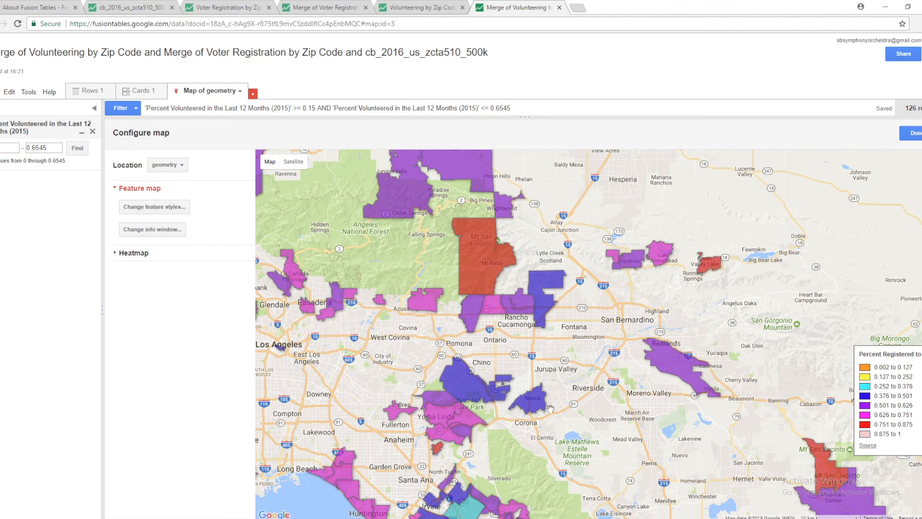
pyautogui.click(8, 148)
pyautogui.click(72, 150)
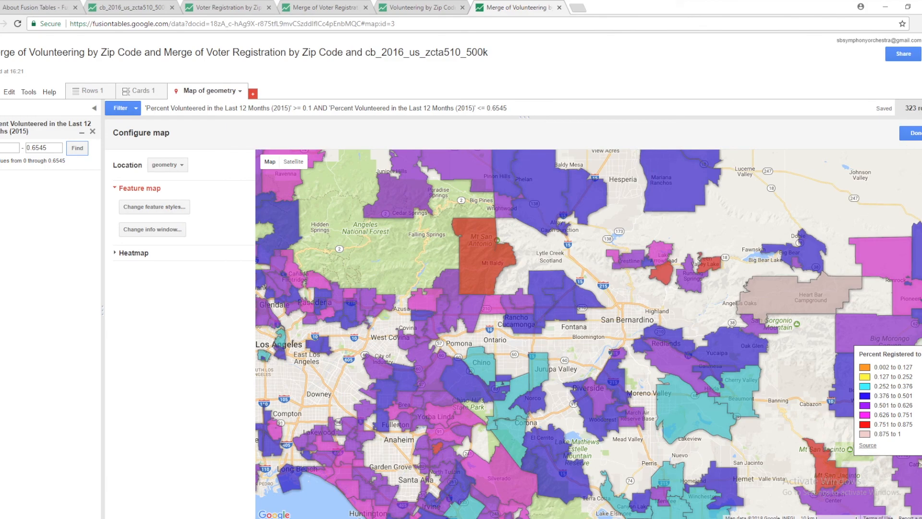
# Show the filtered map of Southern California in full screen.
pyautogui.click(920, 161)
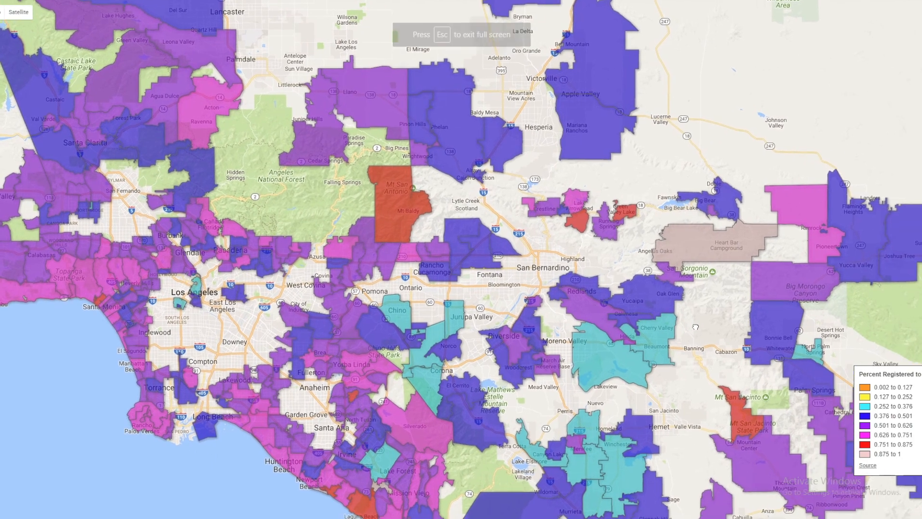
pyautogui.moveTo(695, 327); pyautogui.dragTo(691, 320)
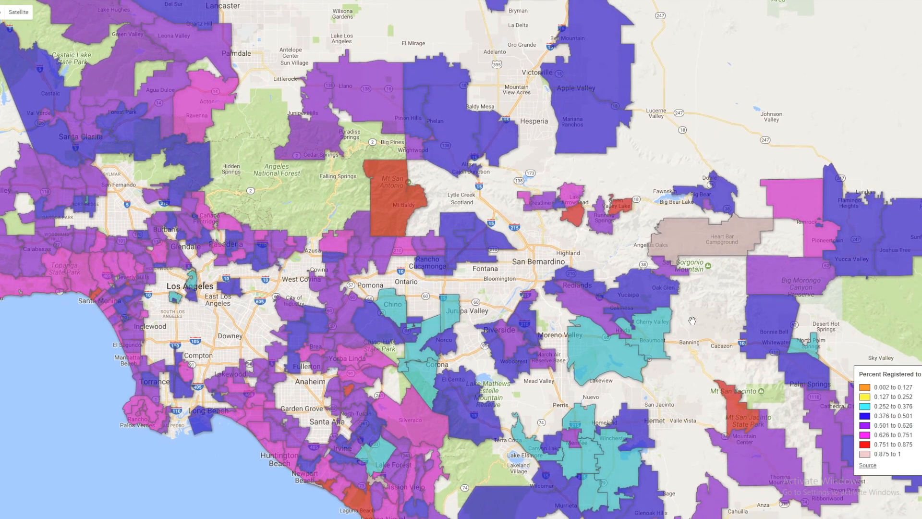